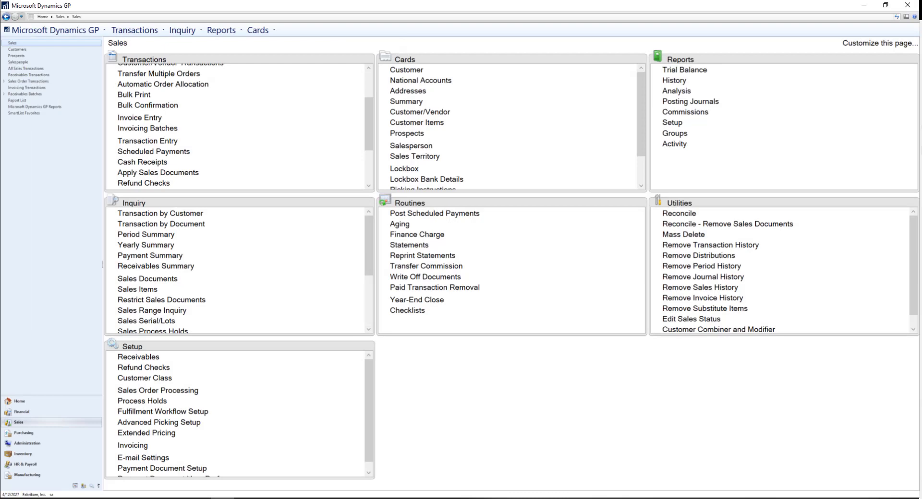
# - Enter a 90.00 sales invoice for customer BLUEYOND0001 (Blue Yonder Airlines) and post it
pyautogui.click(154, 142)
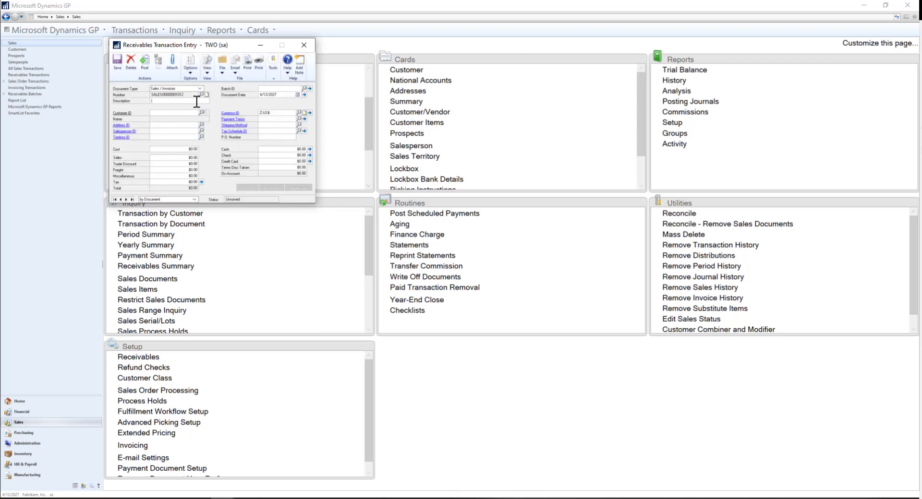
pyautogui.click(202, 113)
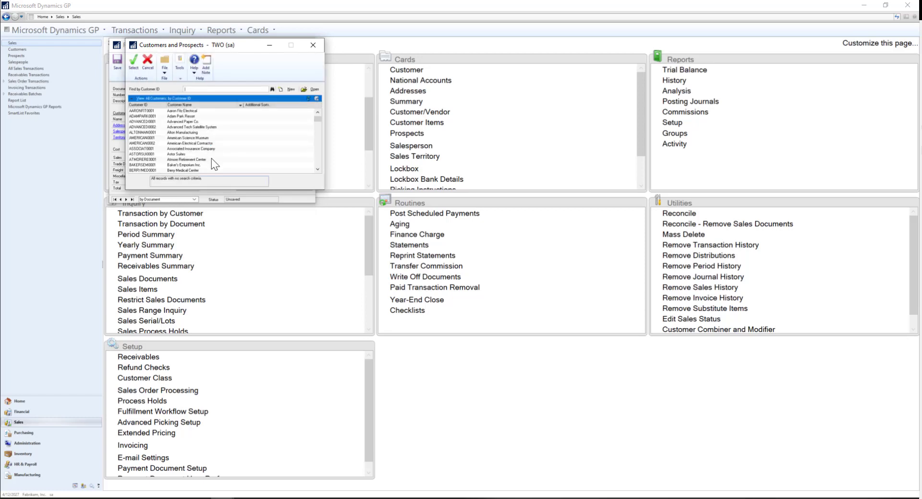
pyautogui.click(316, 169)
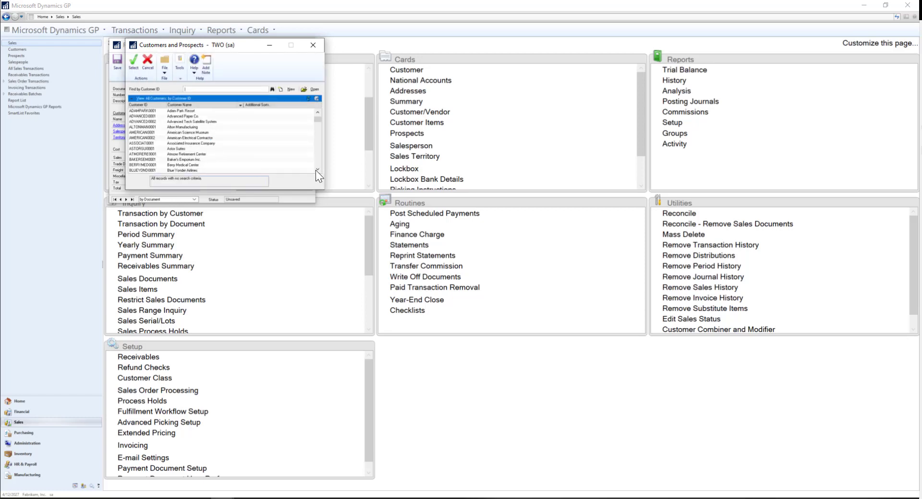
pyautogui.doubleClick(242, 165)
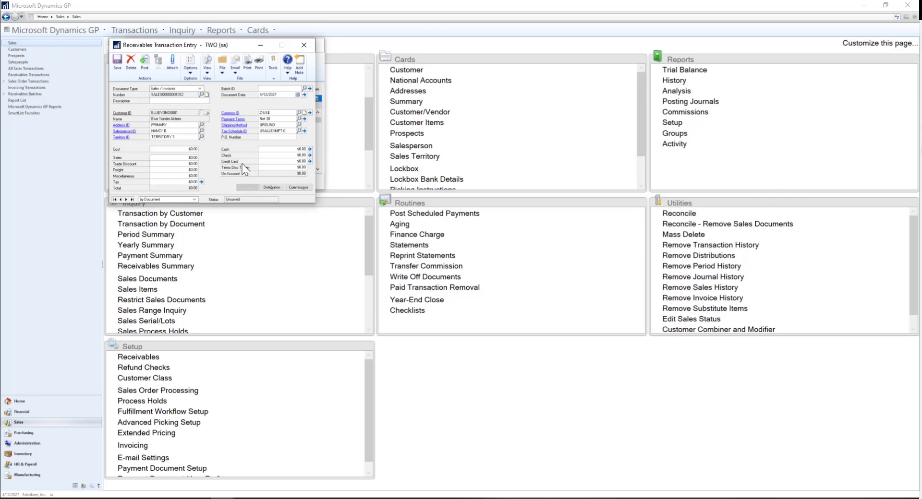
pyautogui.click(194, 159)
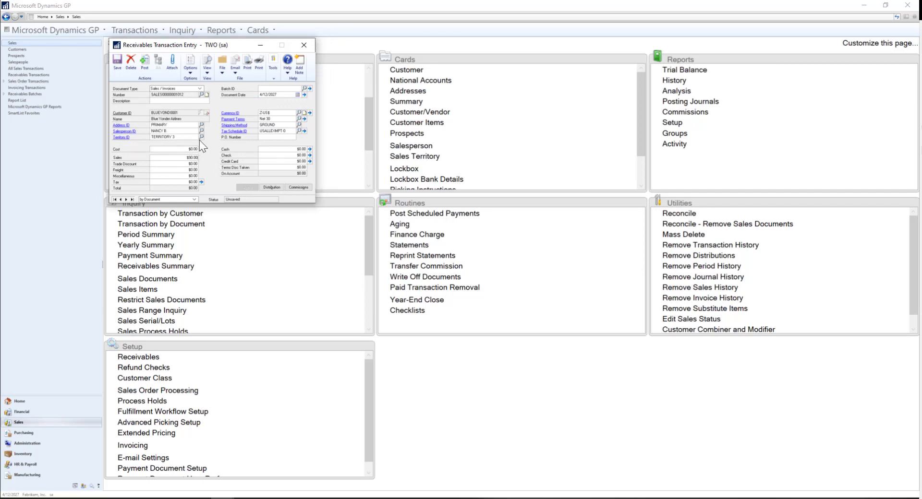
pyautogui.press('Tab')
pyautogui.click(148, 62)
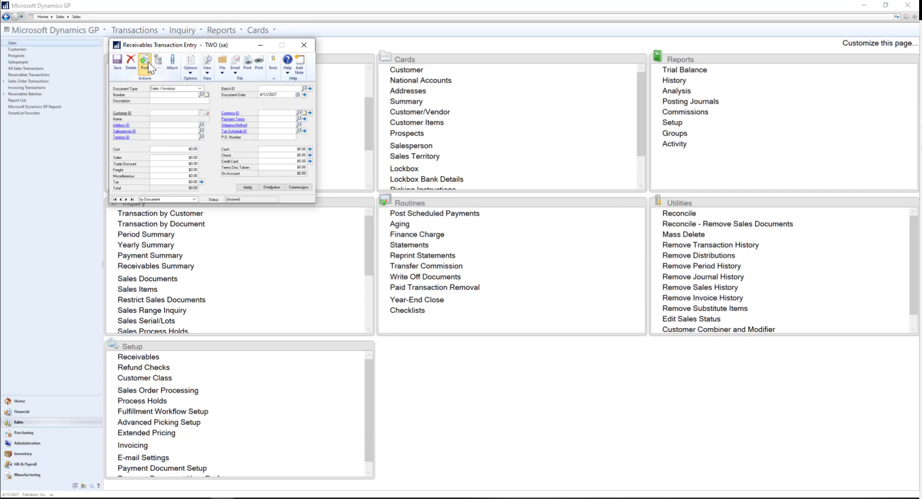
# - Make the document a Credit Memo for BLUEYOND0001 with a credit amount of 90
pyautogui.click(198, 88)
pyautogui.click(183, 117)
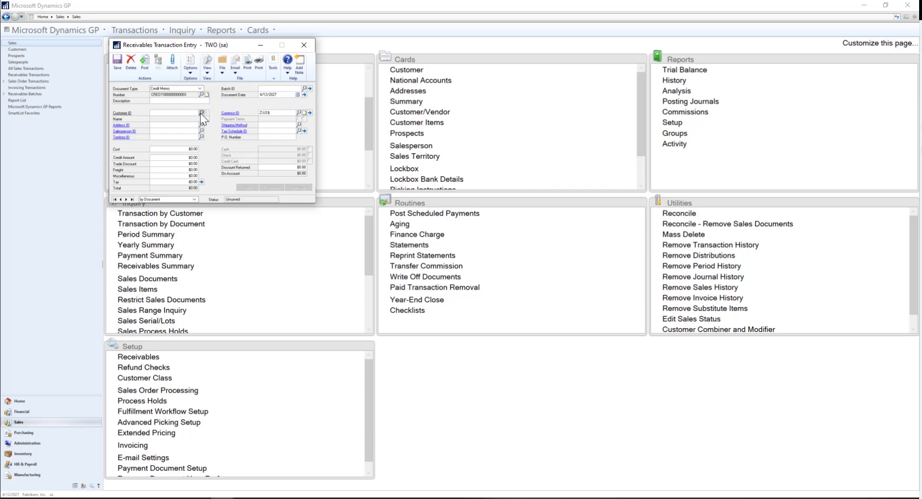
pyautogui.click(201, 112)
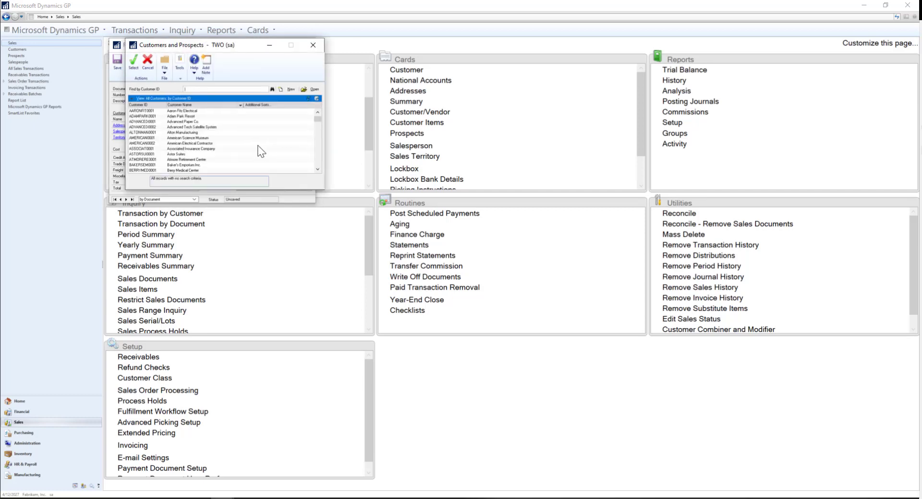
pyautogui.click(318, 169)
pyautogui.click(317, 170)
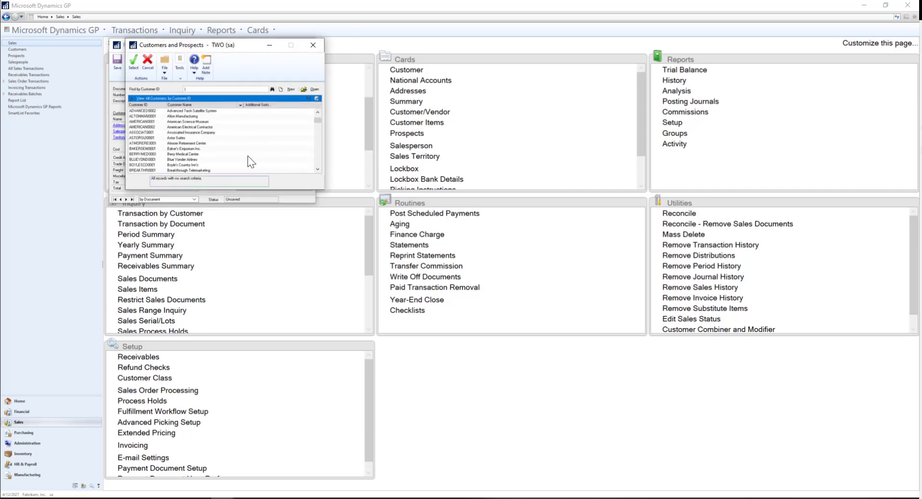
pyautogui.doubleClick(231, 159)
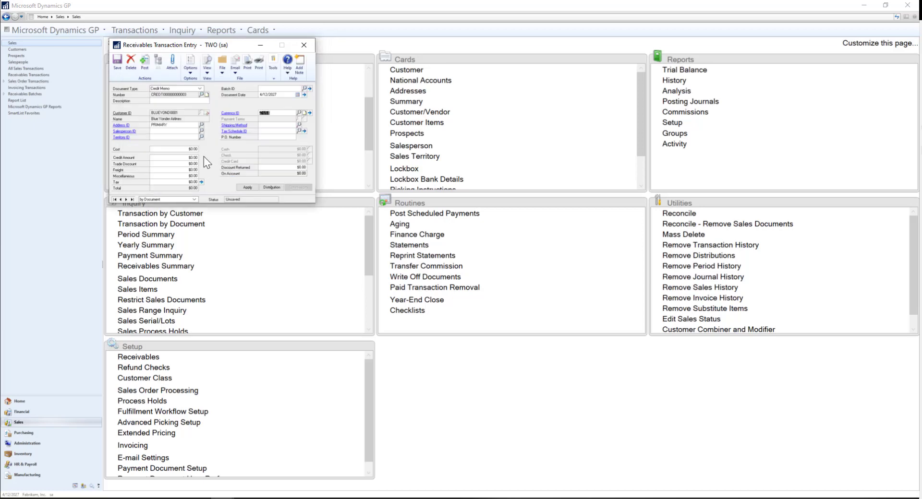
pyautogui.click(193, 153)
pyautogui.write('90')
pyautogui.press('Tab')
pyautogui.click(185, 102)
pyautogui.click(248, 187)
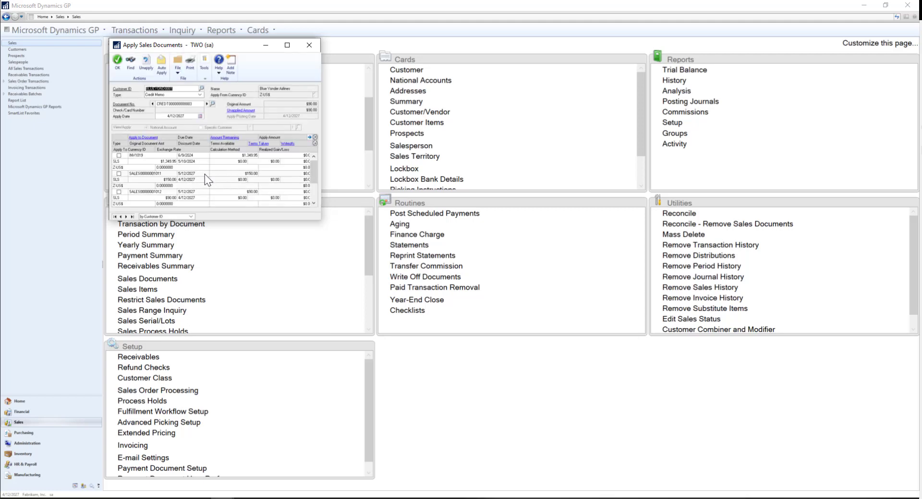
pyautogui.click(118, 192)
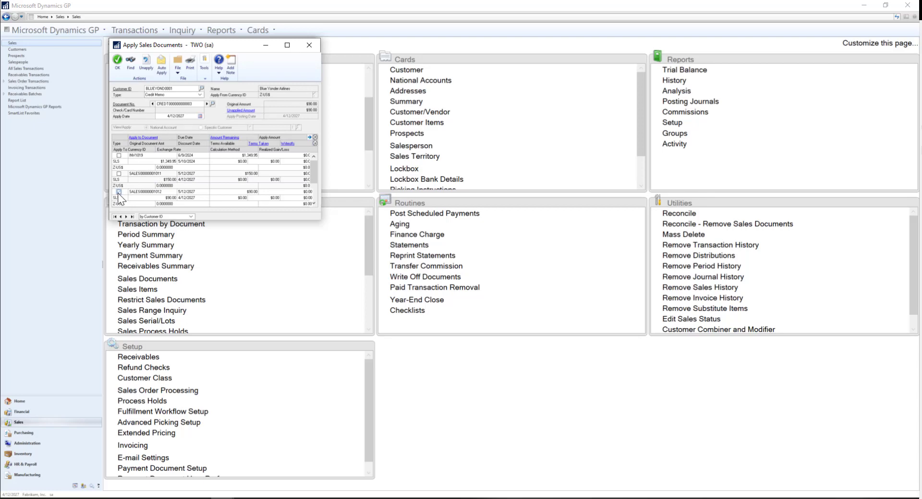
pyautogui.click(119, 62)
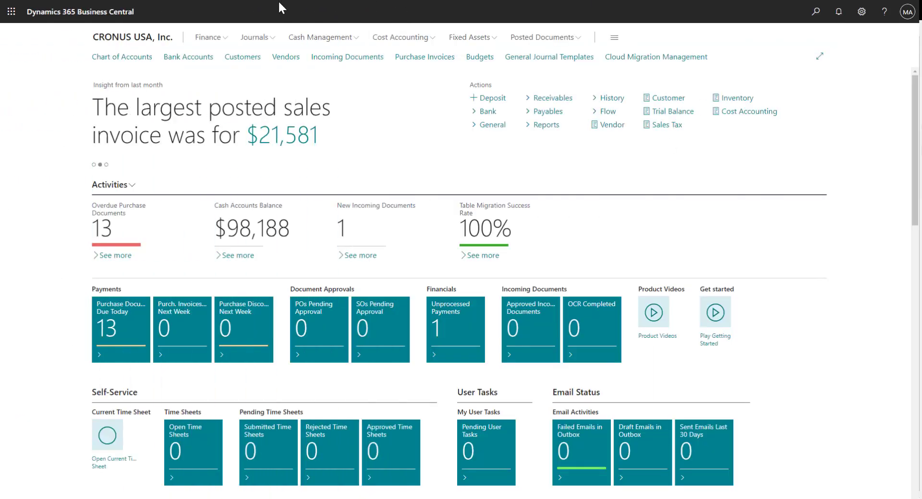
# - Open Sales Journals from the Cash Management menu
pyautogui.click(313, 38)
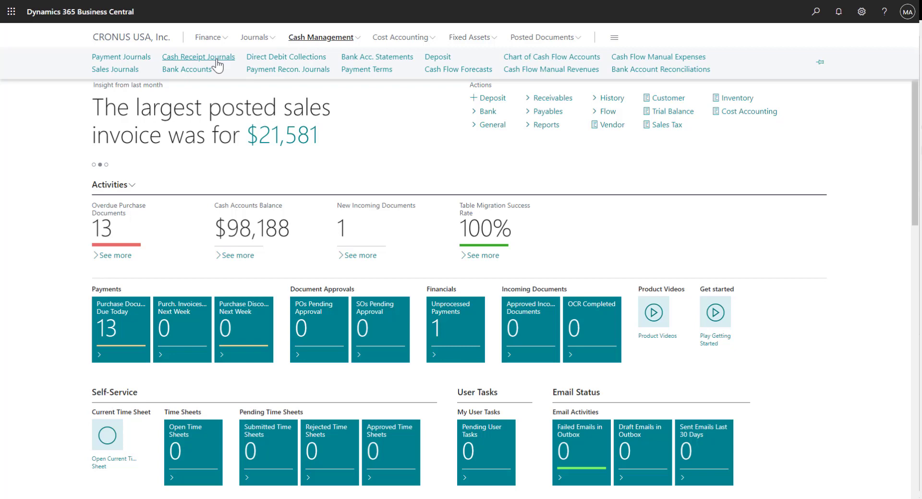
pyautogui.click(136, 73)
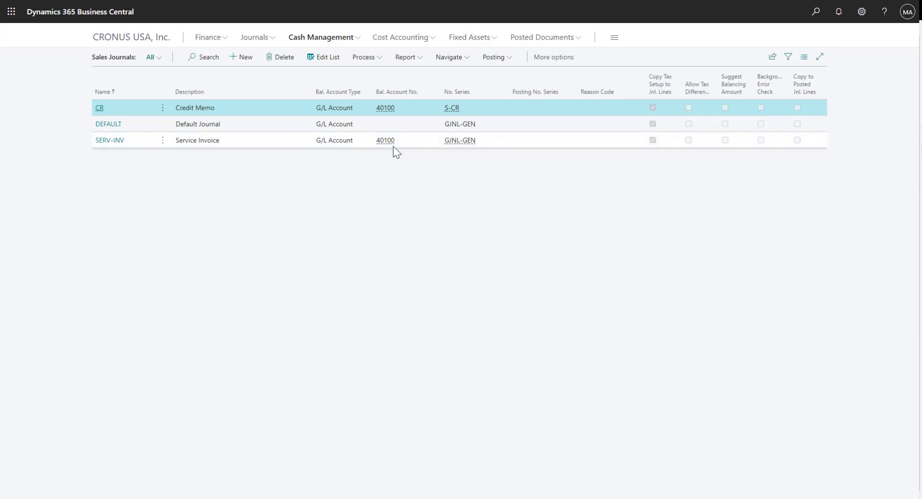
# - In the SERV-INV journal, set the line's Document Type to Invoice and Account Type to Customer
pyautogui.click(113, 143)
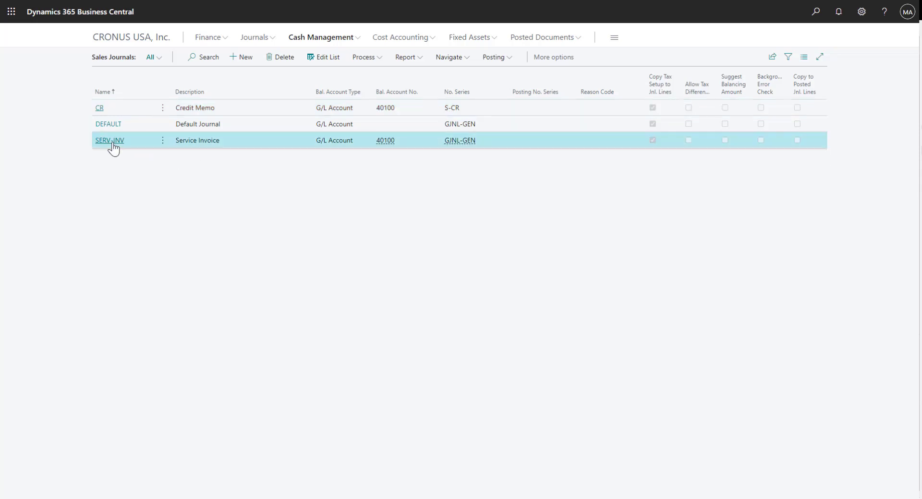
pyautogui.click(113, 143)
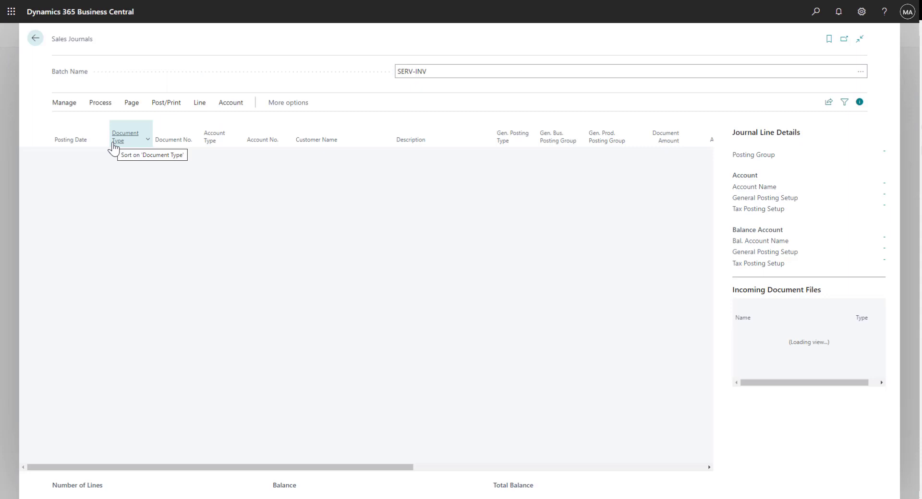
pyautogui.click(146, 159)
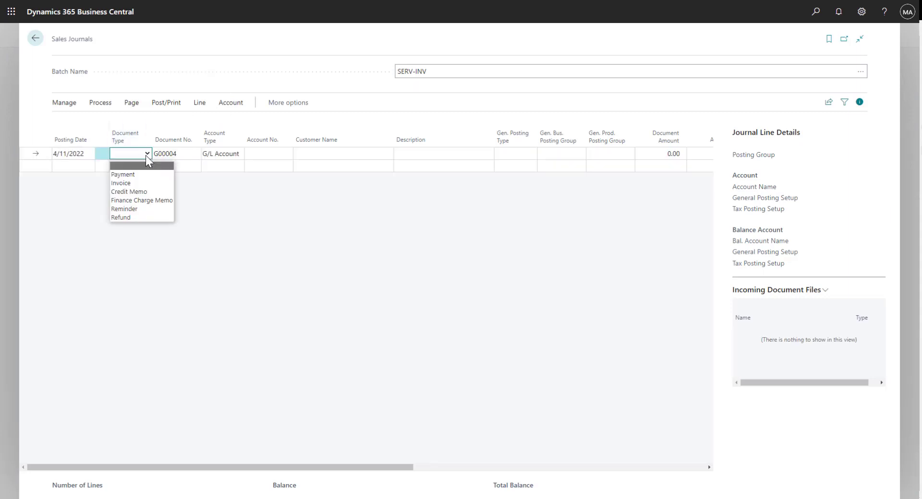
pyautogui.click(129, 180)
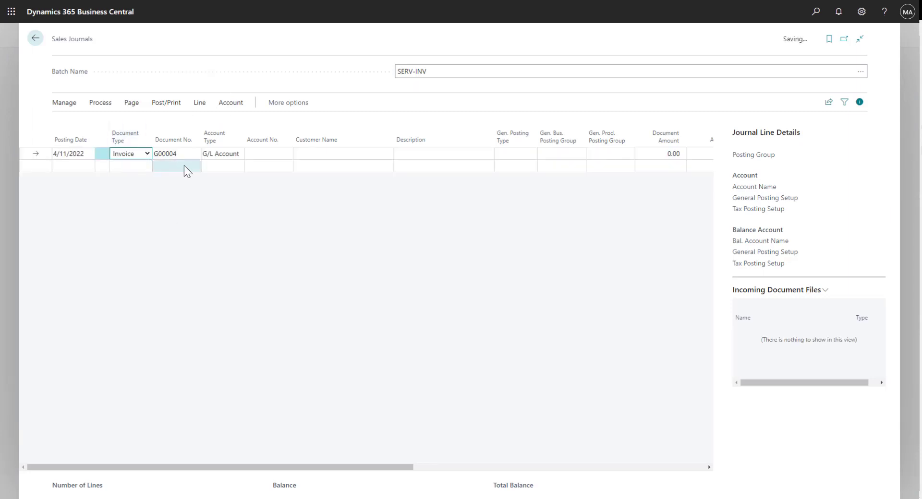
pyautogui.click(235, 154)
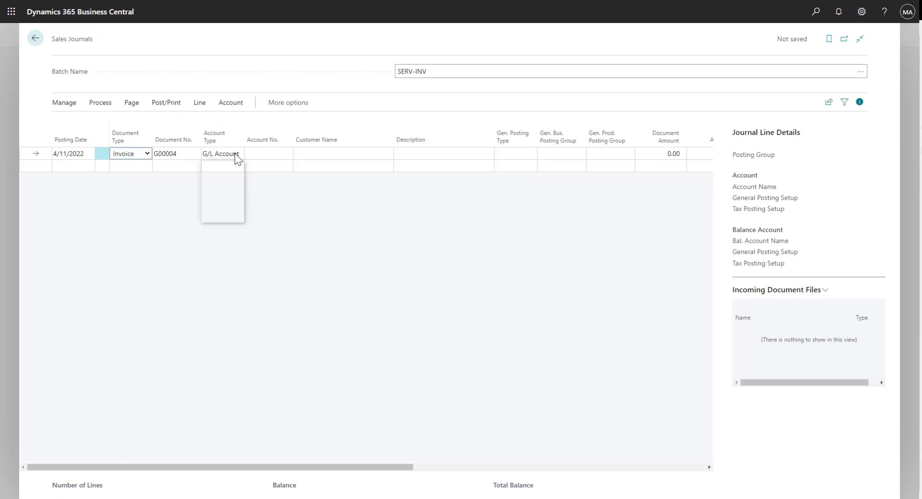
pyautogui.click(240, 175)
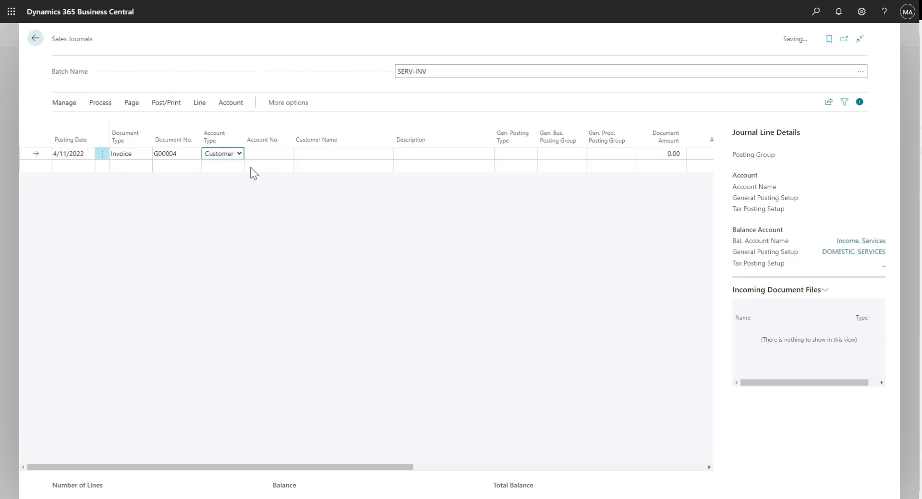
# - Set account 30000 School of Fine Art, description 'Computer Repair' and document amount 90
pyautogui.click(285, 153)
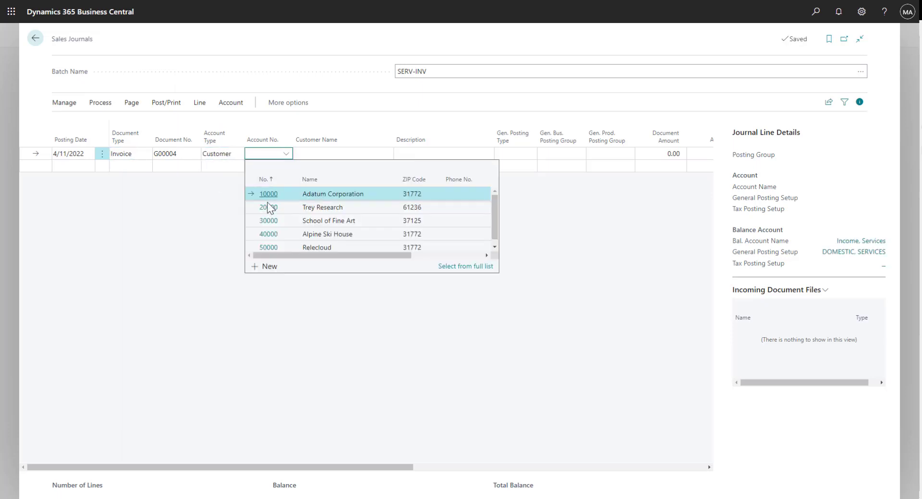
pyautogui.click(262, 221)
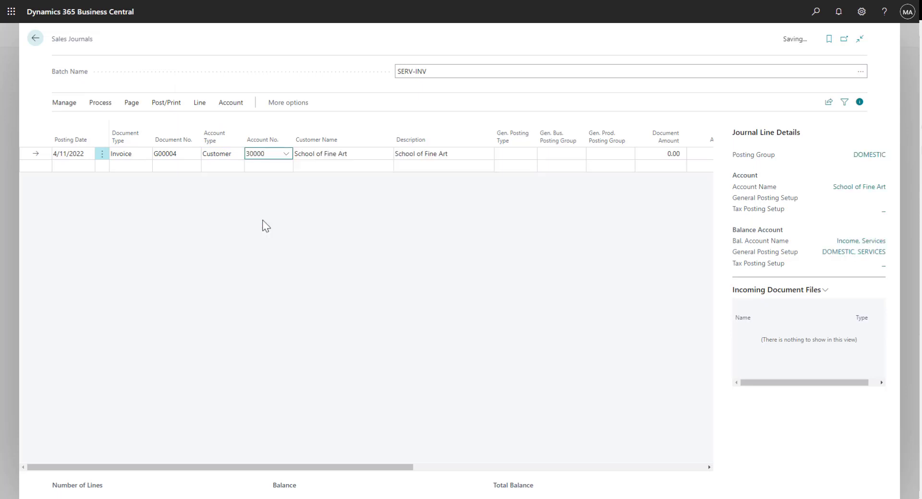
pyautogui.press('Tab')
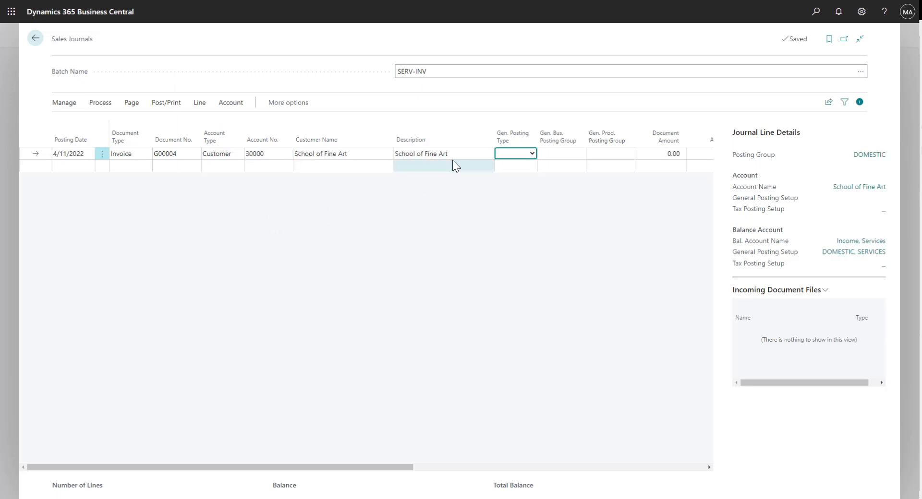
pyautogui.click(457, 154)
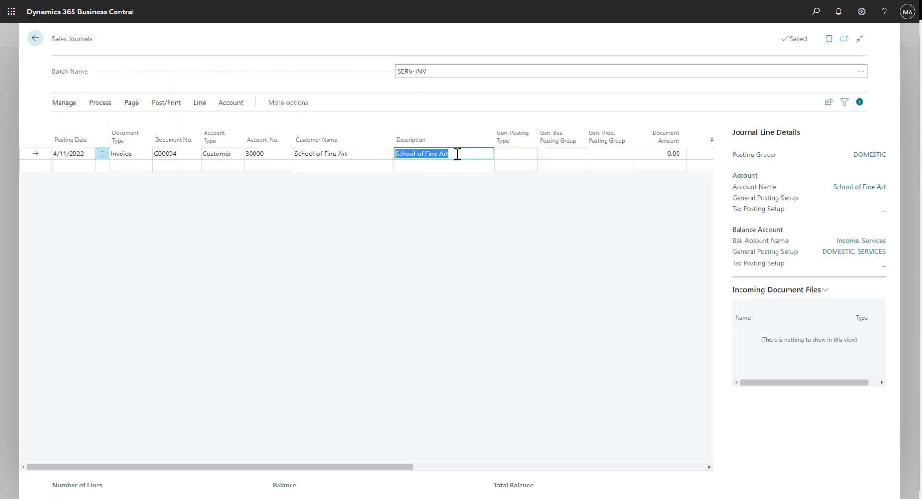
pyautogui.write('Computer')
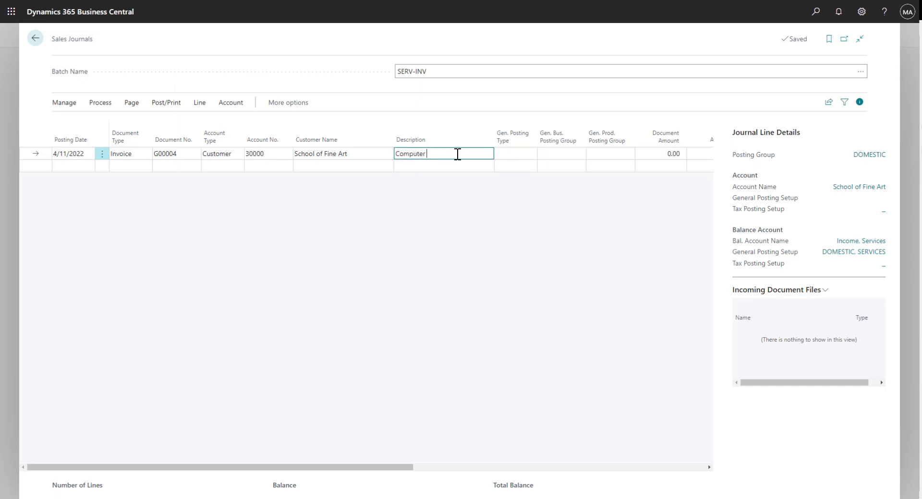
pyautogui.write(' Repair')
pyautogui.press('Tab')
pyautogui.press('Tab')
pyautogui.press('Tab')
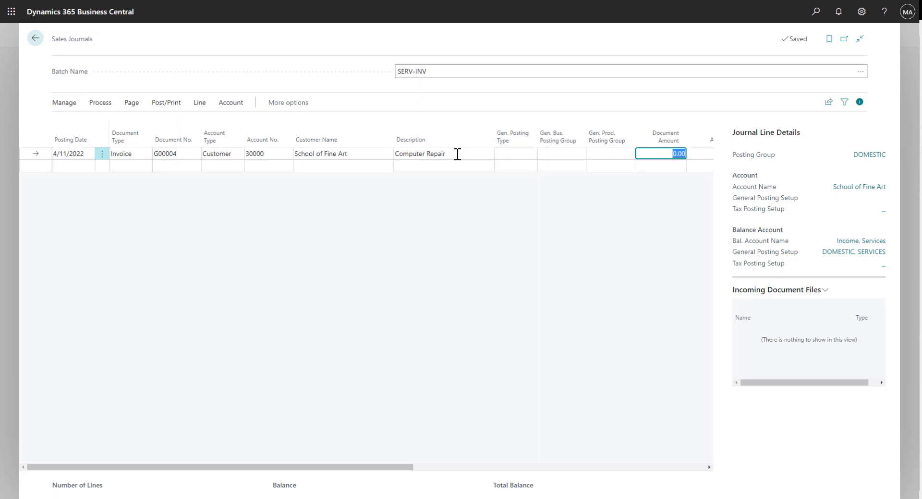
pyautogui.write('90')
pyautogui.press('Tab')
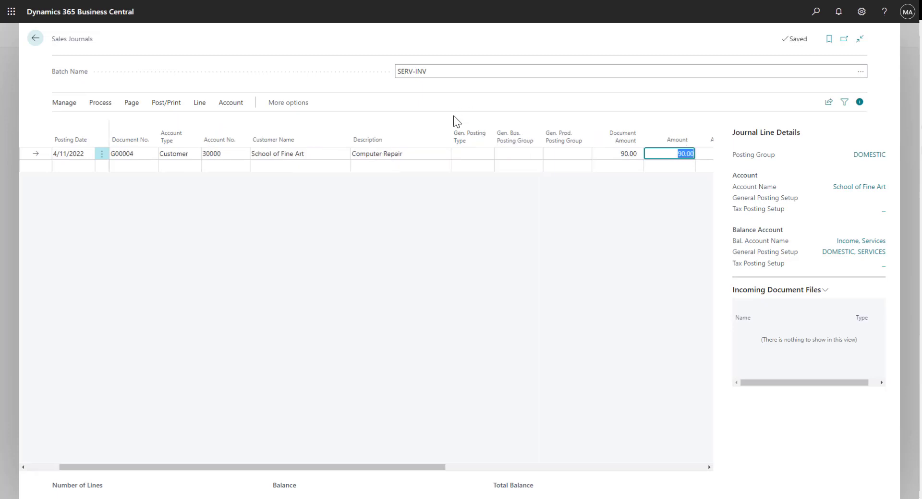
# - Preview the journal posting and inspect the resulting G/L entries
pyautogui.click(178, 103)
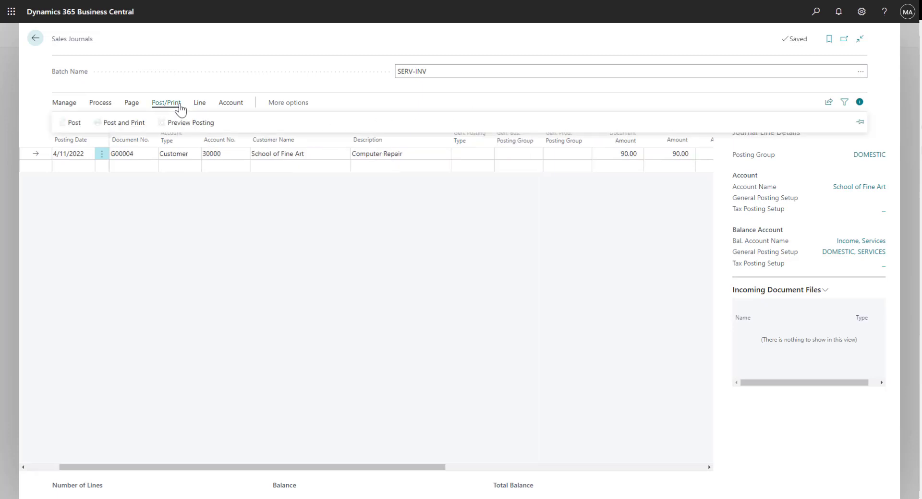
pyautogui.click(181, 121)
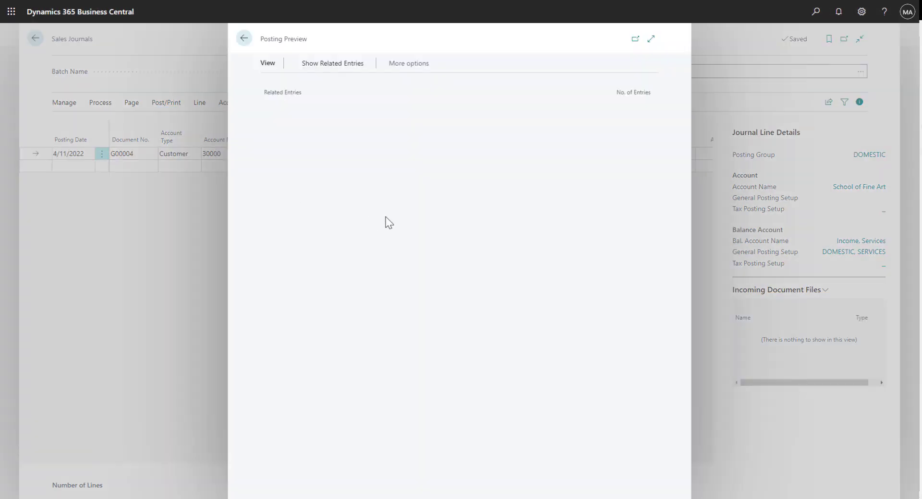
pyautogui.click(649, 108)
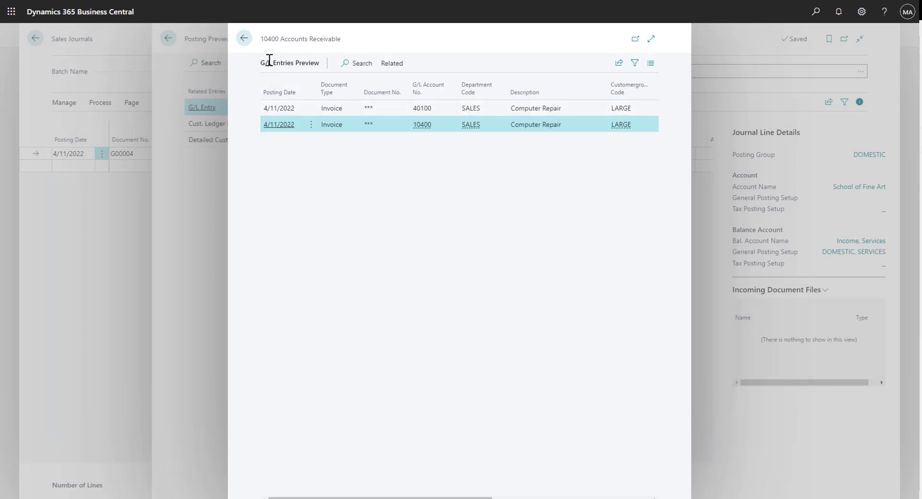
pyautogui.click(244, 39)
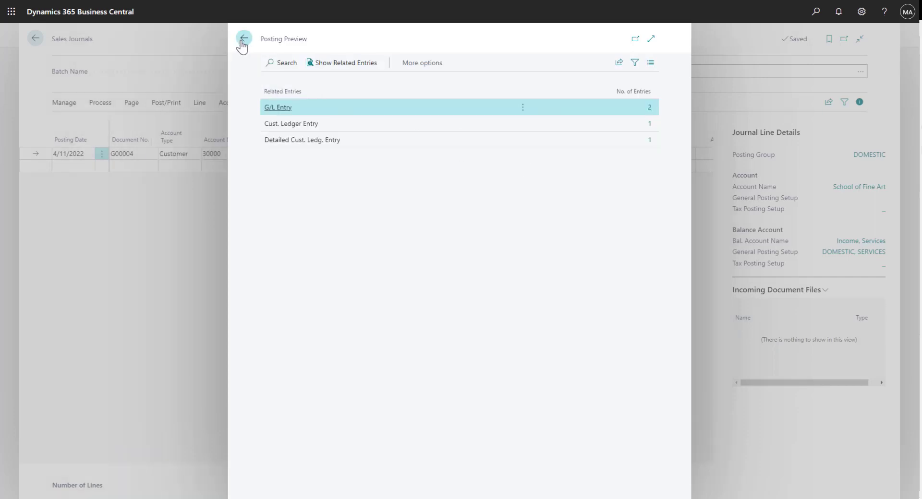
pyautogui.click(244, 40)
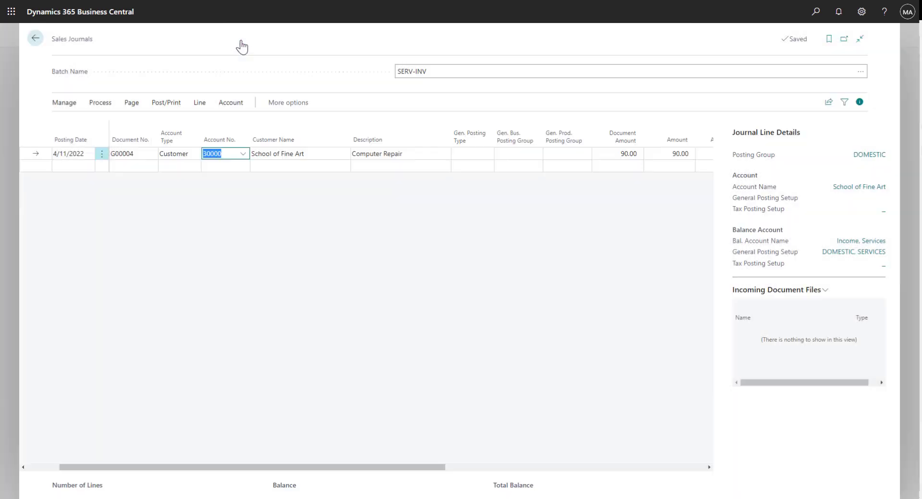
# - Post the G00004 journal line and acknowledge the success message
pyautogui.click(178, 103)
pyautogui.click(77, 122)
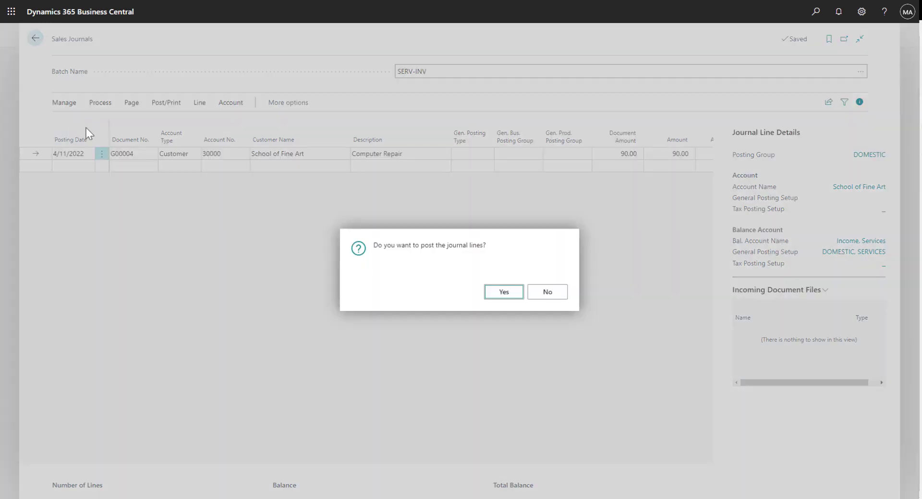
pyautogui.click(499, 292)
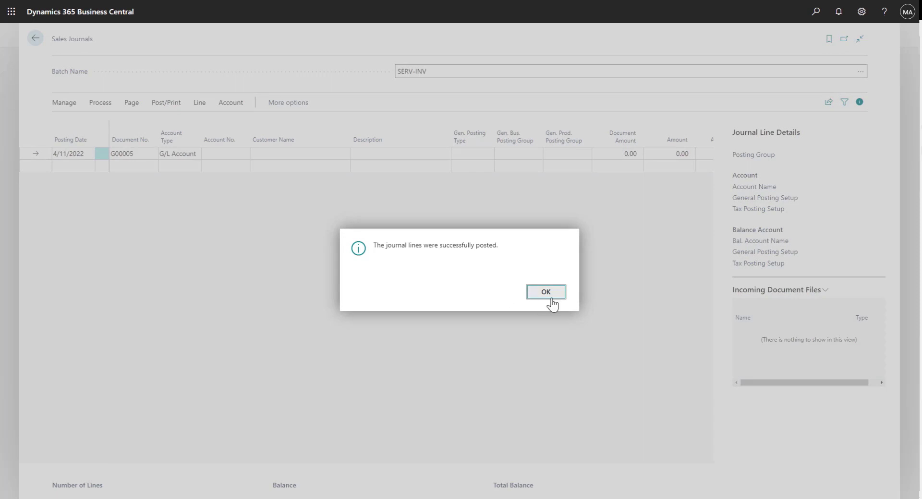
pyautogui.click(551, 298)
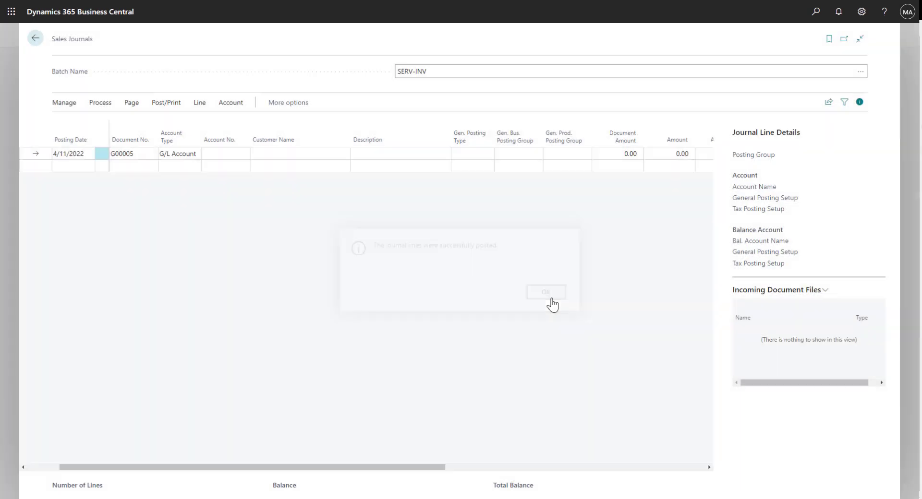
# - Open the CR journal batch and set the line's Document Type to Credit Memo
pyautogui.click(35, 39)
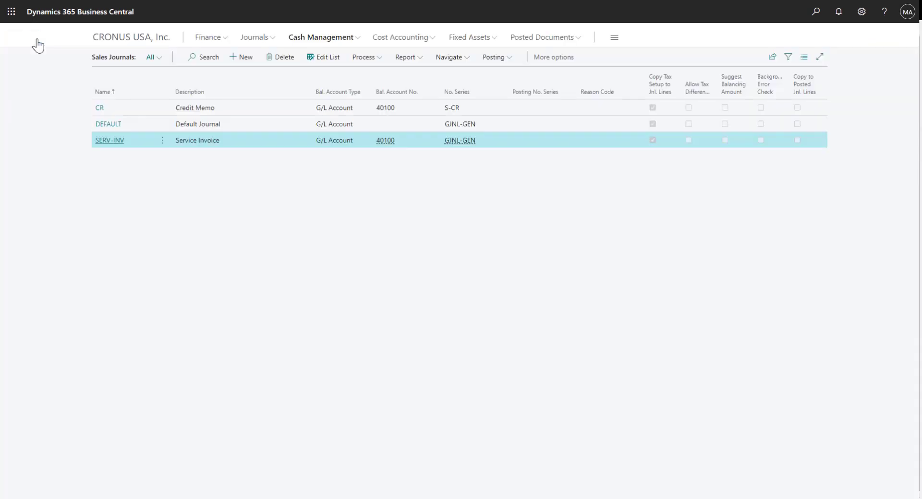
pyautogui.click(252, 112)
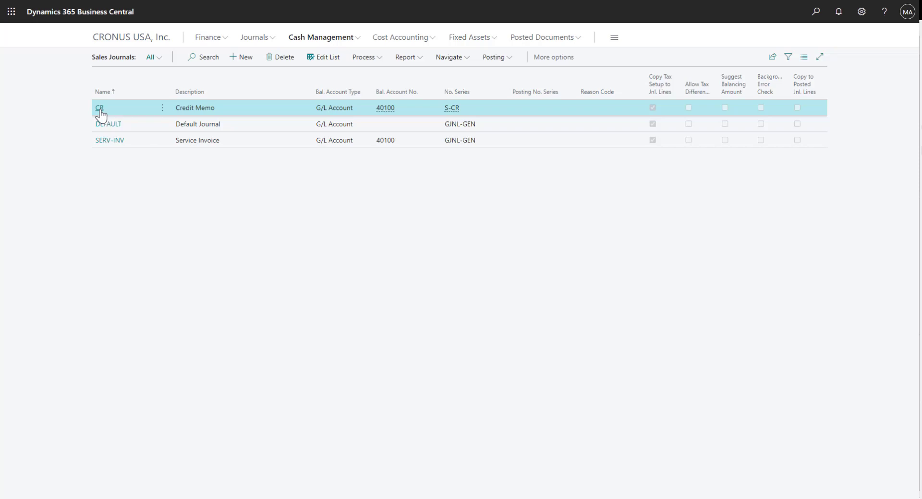
pyautogui.click(100, 108)
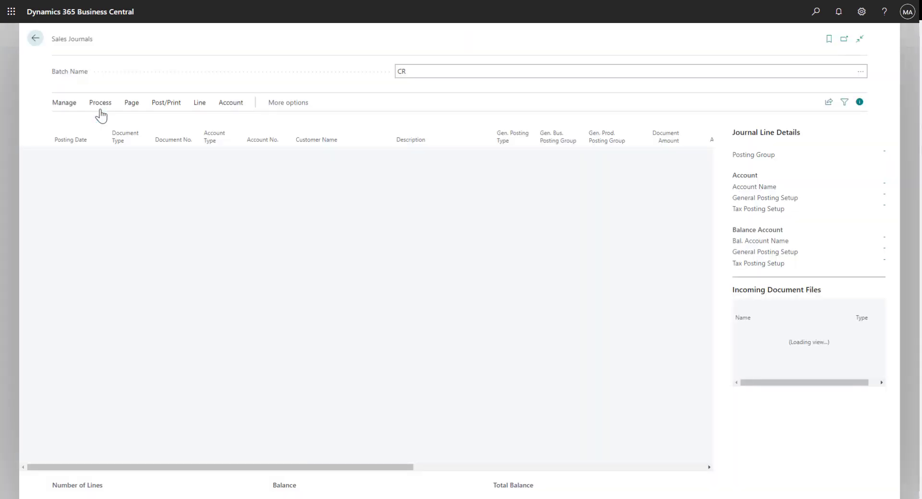
pyautogui.click(145, 153)
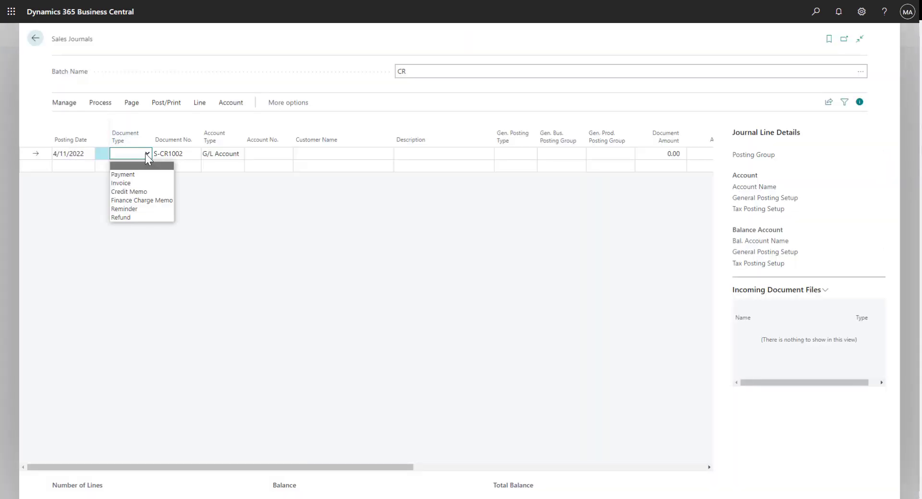
pyautogui.click(142, 190)
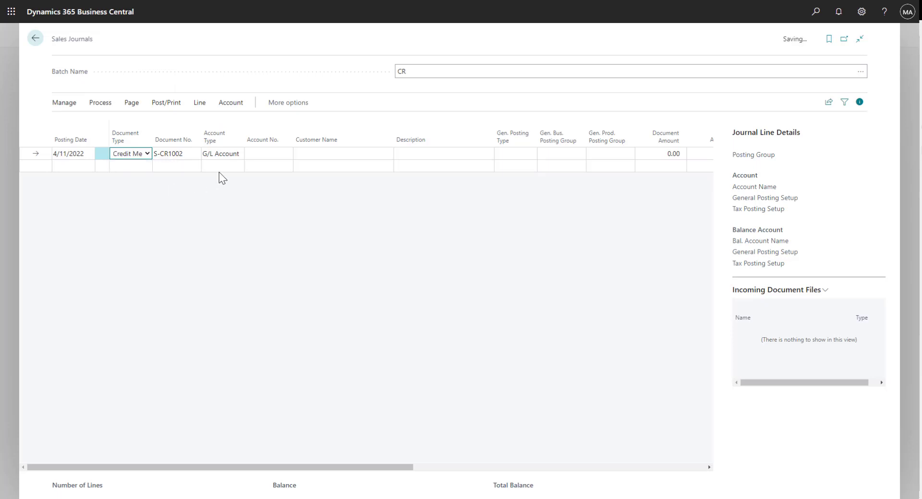
pyautogui.press('Return')
# - Set Account Type Customer, account 30000 School of Fine Art, and document amount 90
pyautogui.click(287, 155)
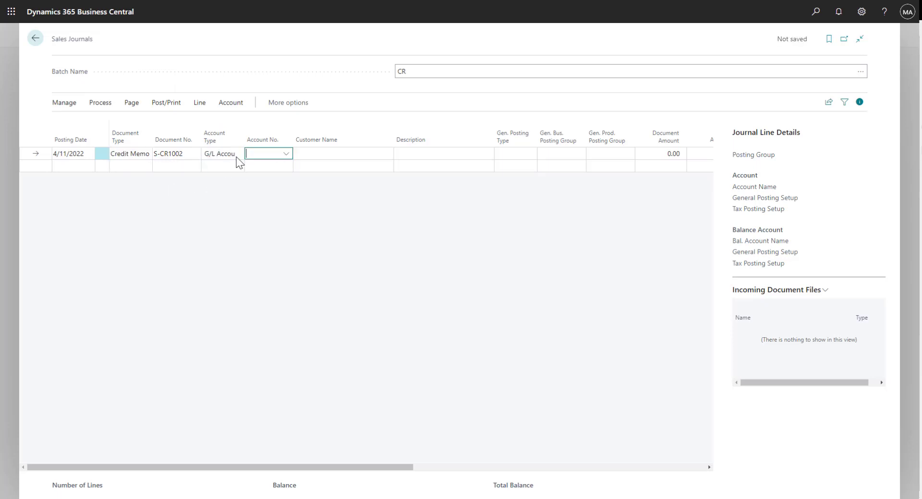
pyautogui.click(236, 154)
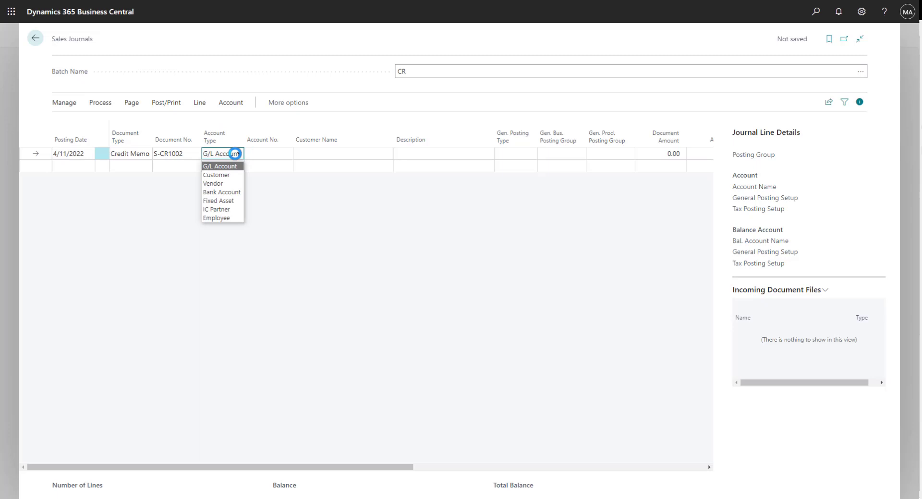
pyautogui.click(230, 171)
pyautogui.click(284, 154)
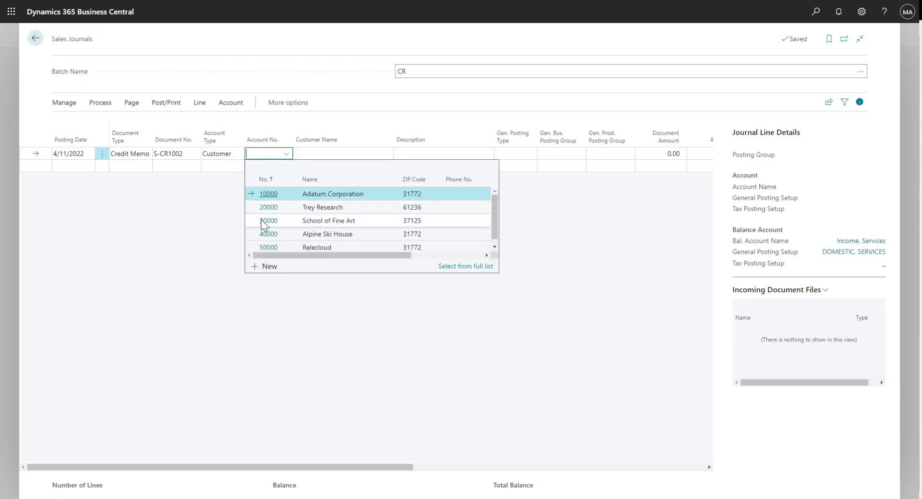
pyautogui.click(260, 220)
pyautogui.press('Tab')
pyautogui.press('Tab')
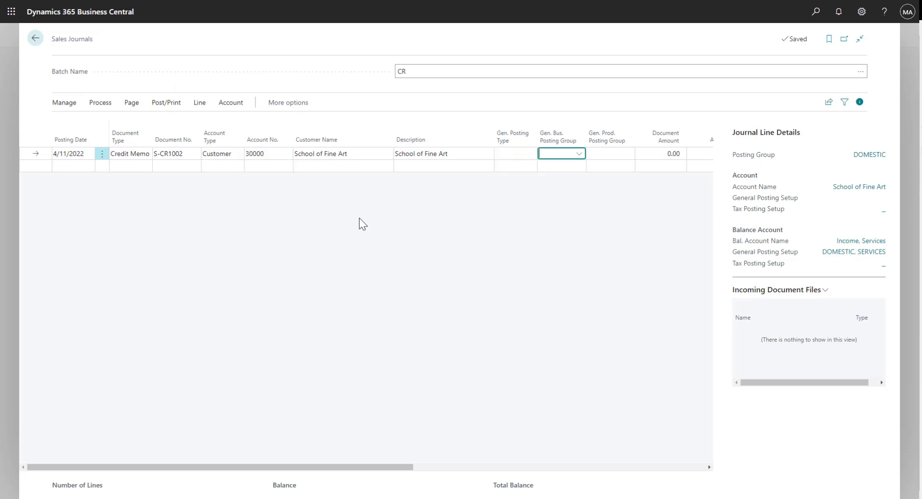
pyautogui.press('Tab')
pyautogui.press('Tab')
pyautogui.write('90')
pyautogui.press('Tab')
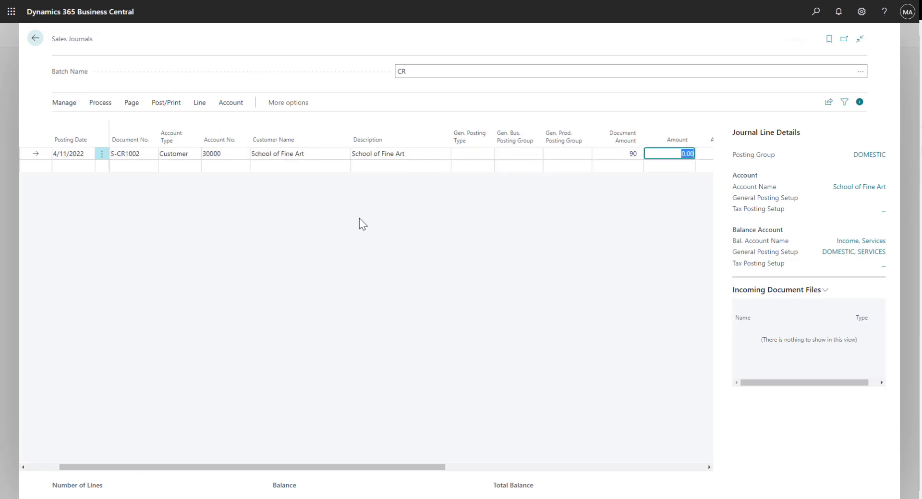
pyautogui.moveTo(99, 102)
pyautogui.click(113, 106)
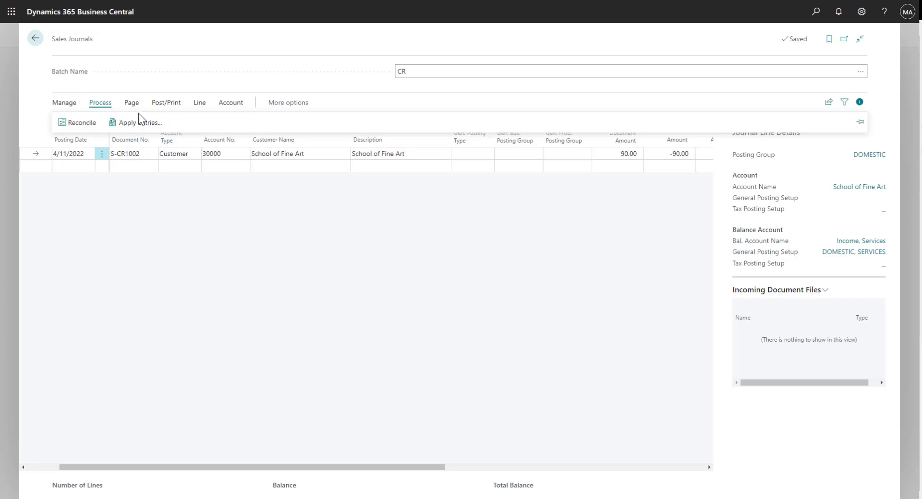
# - Apply the credit memo to 4/11/2022 invoice G00004 via Set Applies-to ID and accept
pyautogui.click(144, 124)
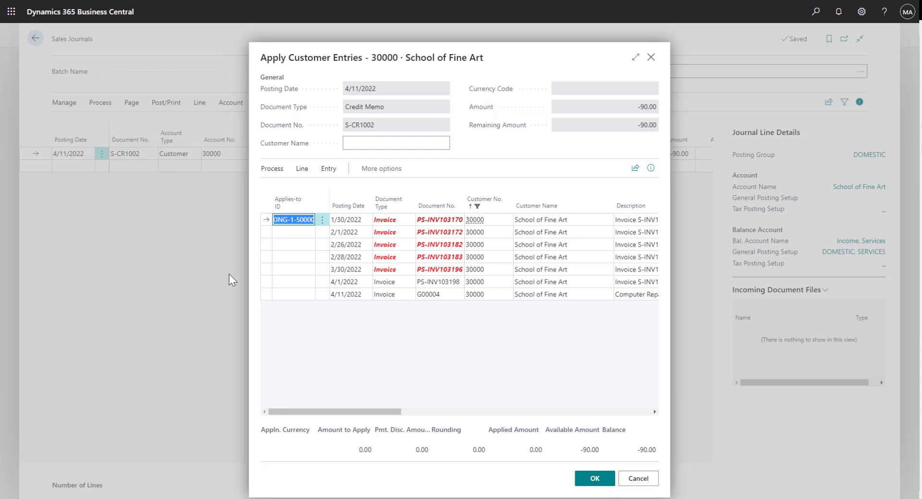
pyautogui.moveTo(367, 412); pyautogui.dragTo(396, 413)
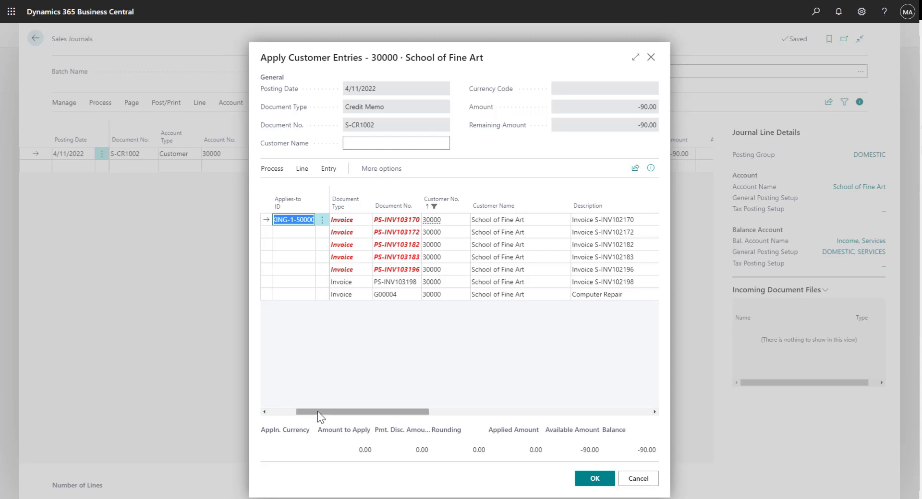
pyautogui.moveTo(318, 412); pyautogui.dragTo(279, 412)
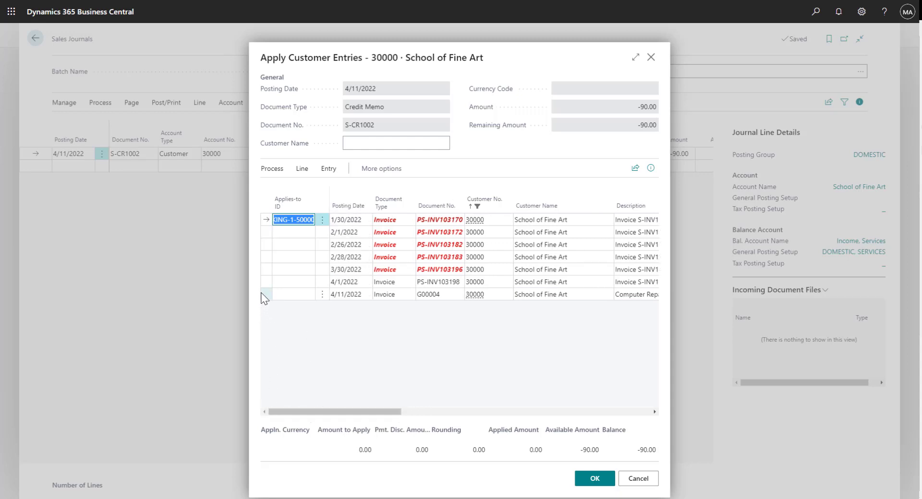
pyautogui.click(288, 294)
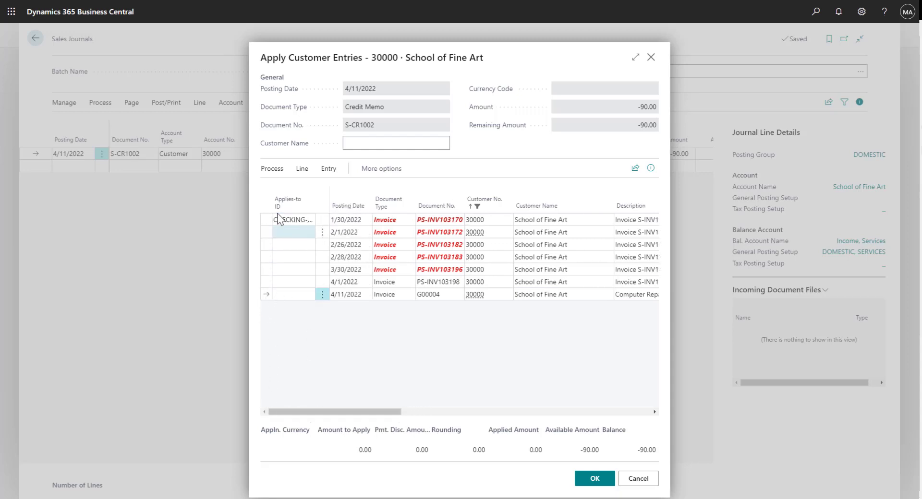
pyautogui.click(271, 169)
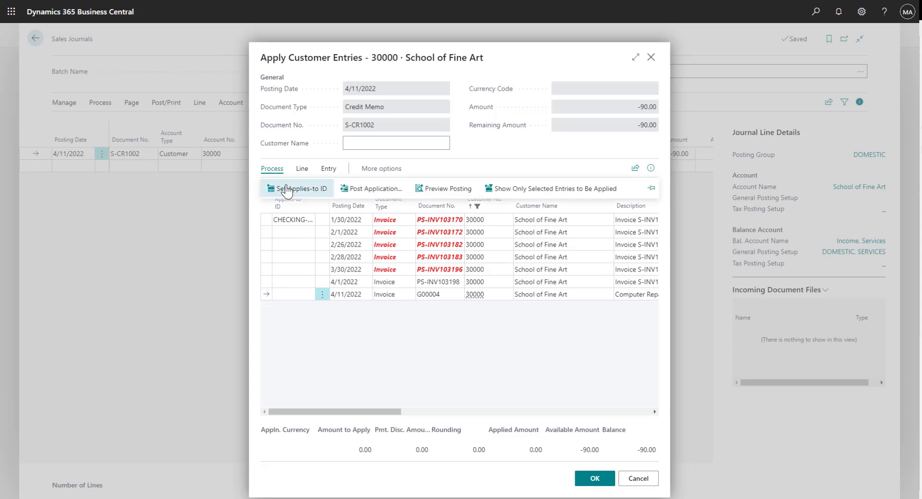
pyautogui.click(286, 188)
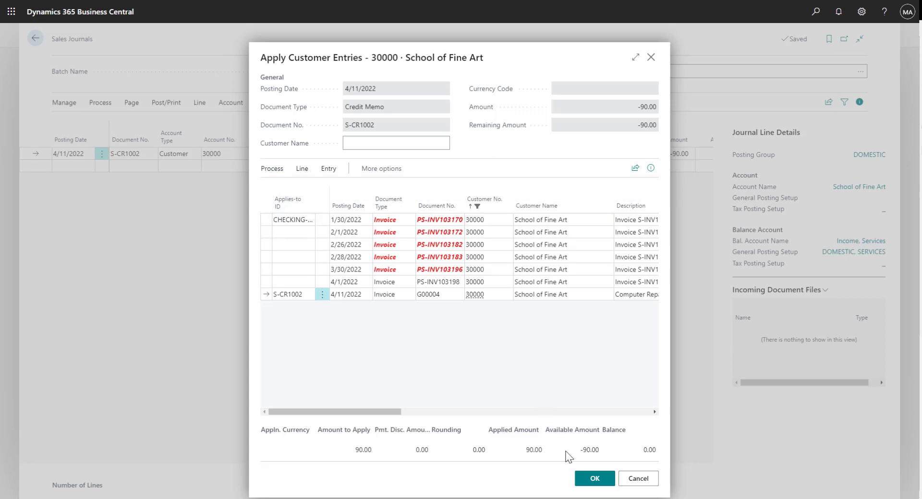
pyautogui.click(582, 479)
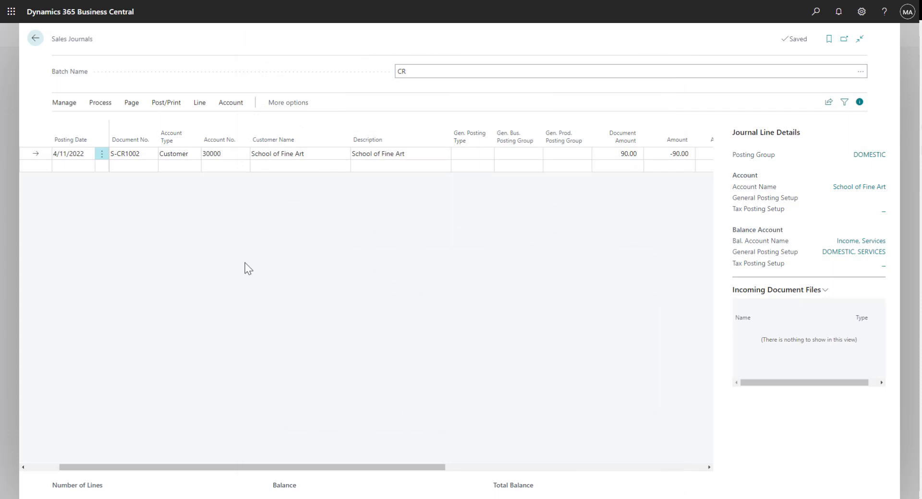
# - Post the CR journal's S-CR1002 credit memo line and dismiss the success message
pyautogui.click(157, 111)
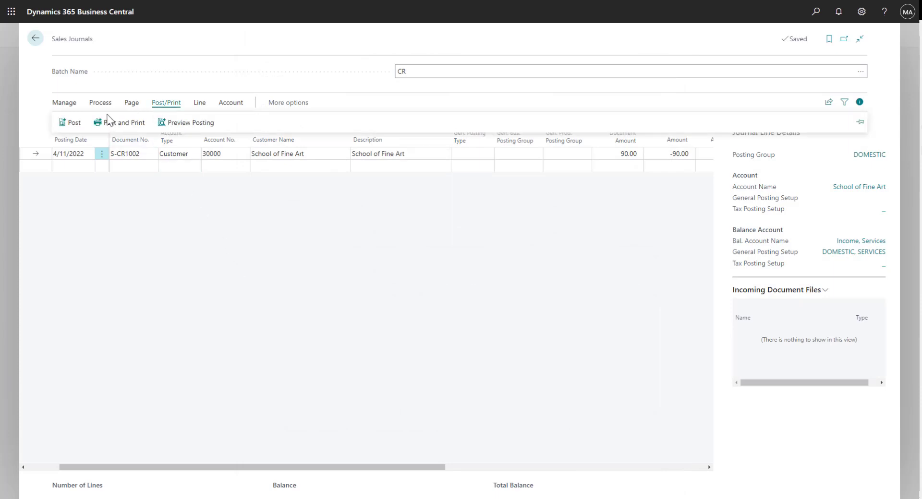
pyautogui.click(85, 124)
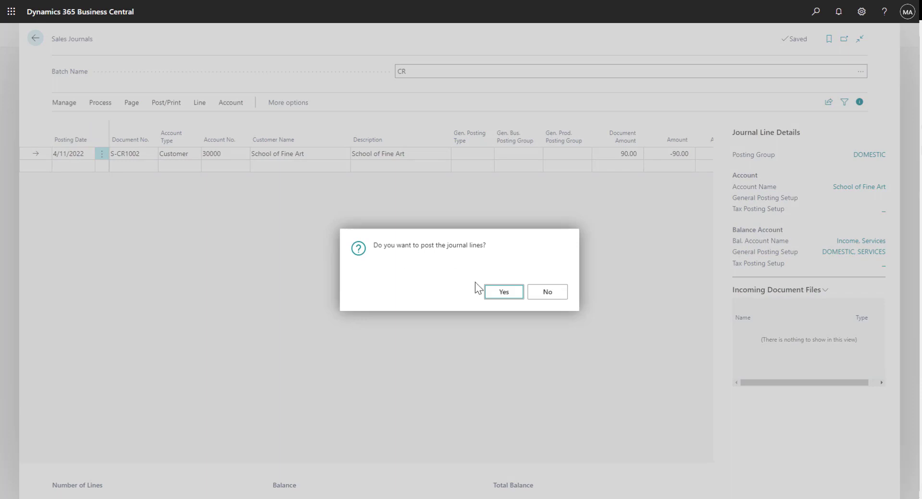
pyautogui.click(494, 293)
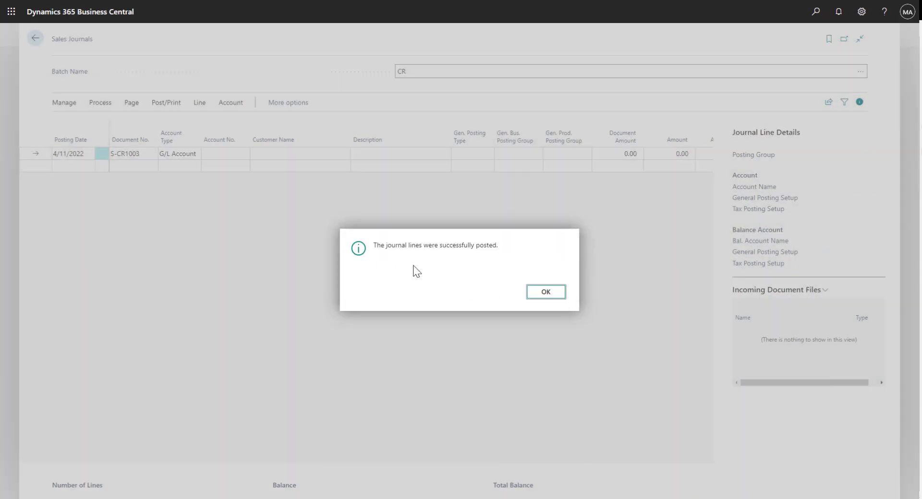
pyautogui.click(542, 292)
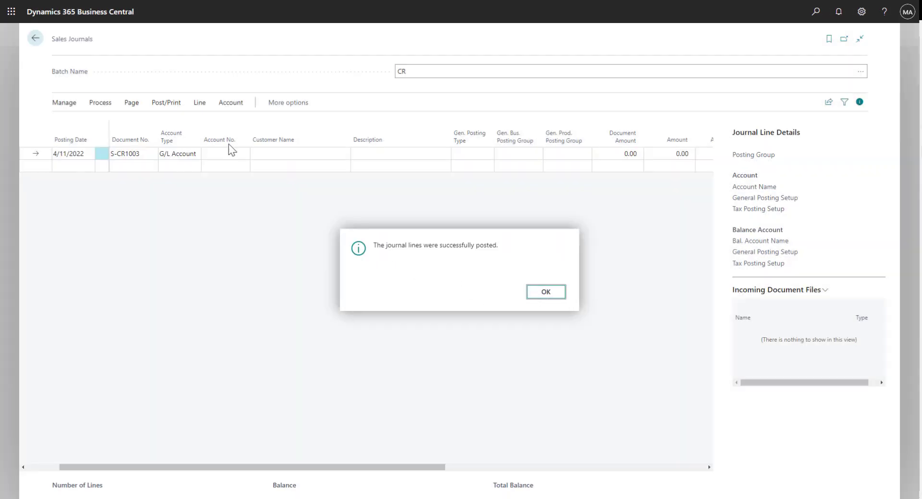
# - Return to the journal batches, then search 'Invoices' to open the Sales Invoices list
pyautogui.click(35, 42)
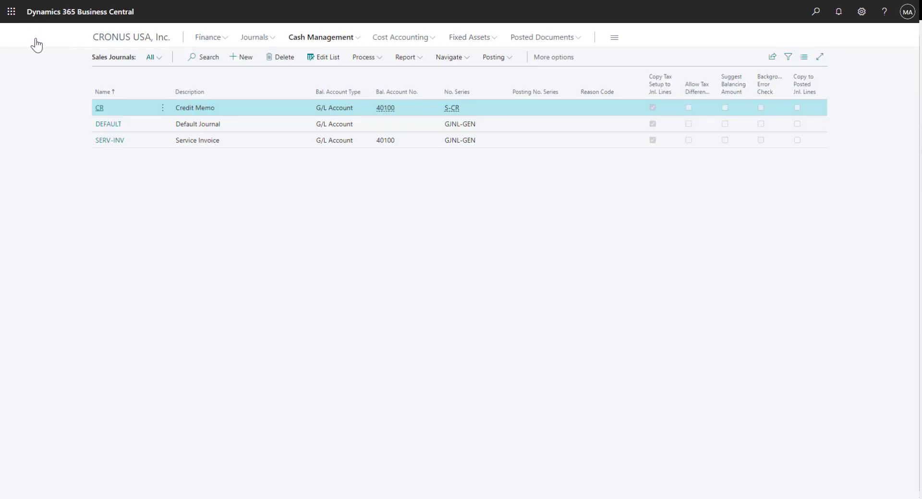
pyautogui.click(818, 13)
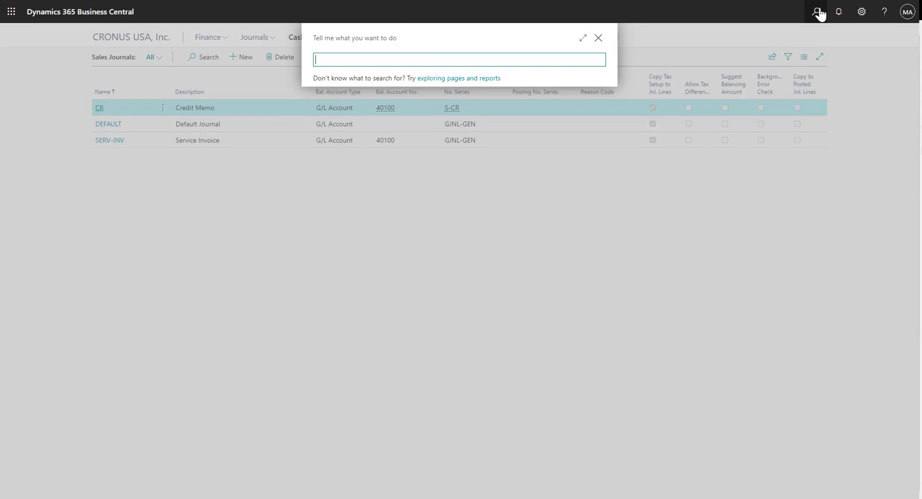
pyautogui.write('SalesInv')
pyautogui.write('oices')
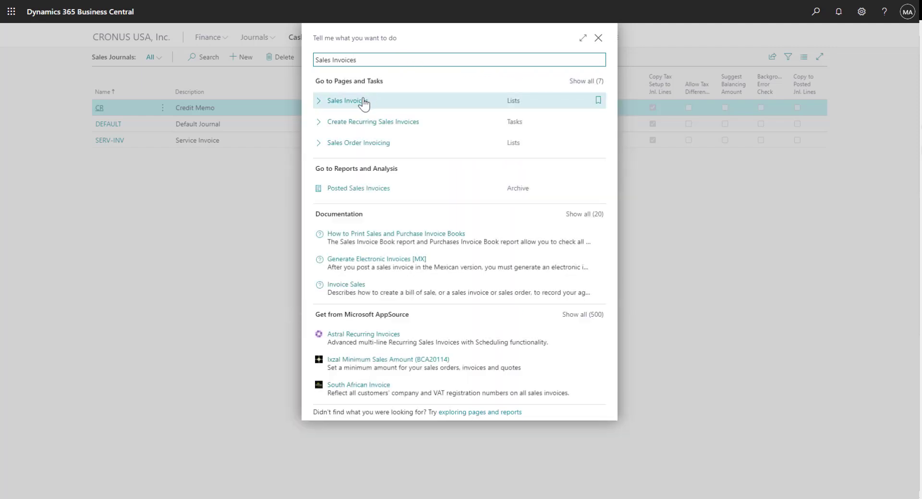
pyautogui.click(363, 103)
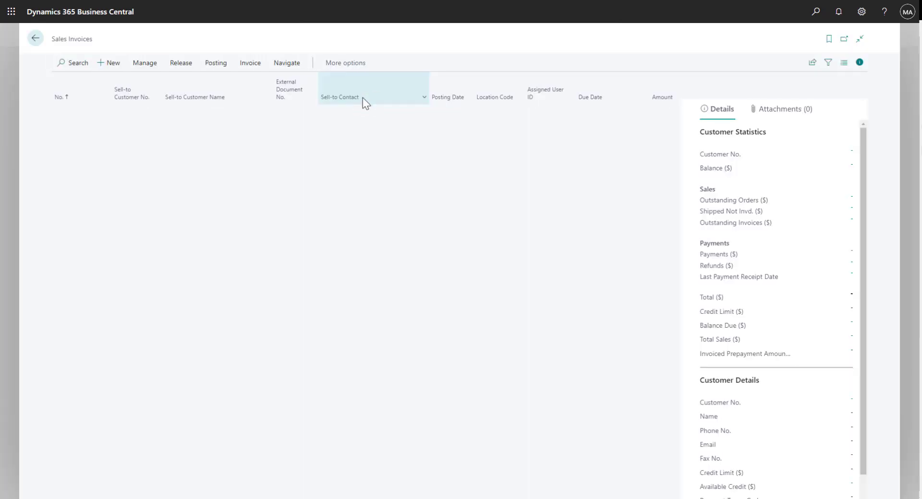
# - Start a new sales invoice for customer School of Fine Art
pyautogui.click(112, 71)
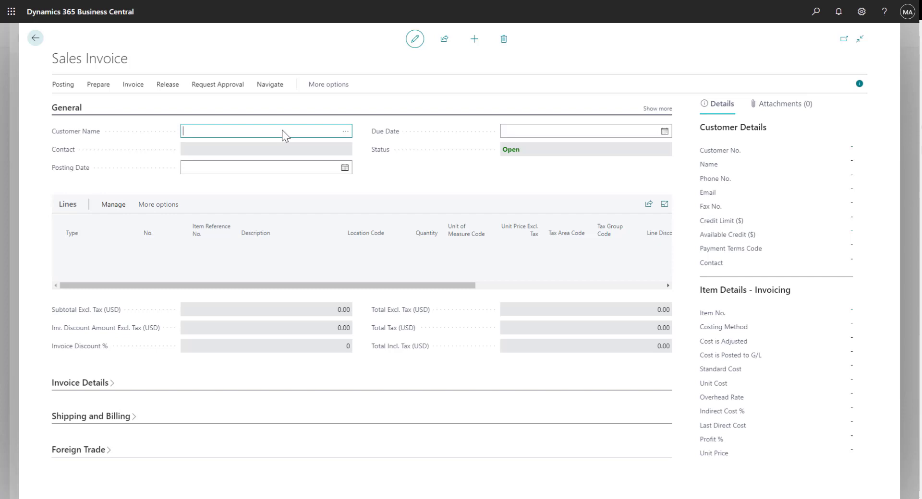
pyautogui.click(345, 134)
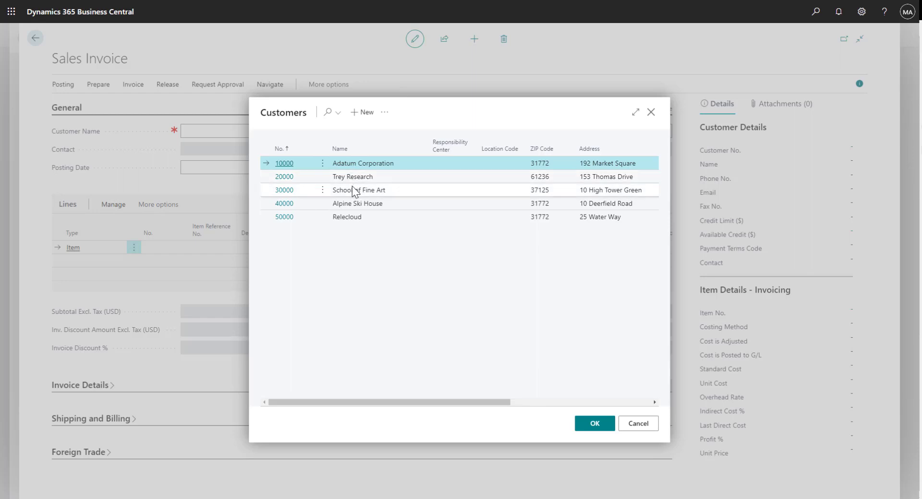
pyautogui.click(354, 190)
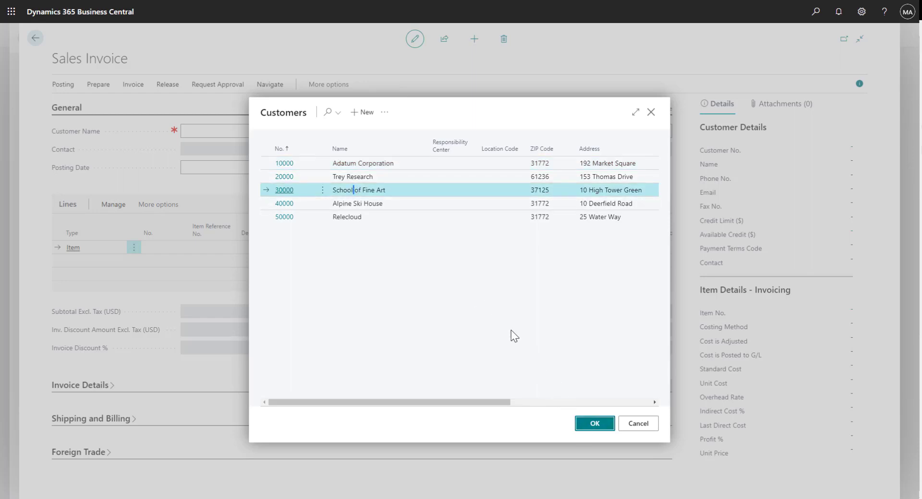
pyautogui.press('Return')
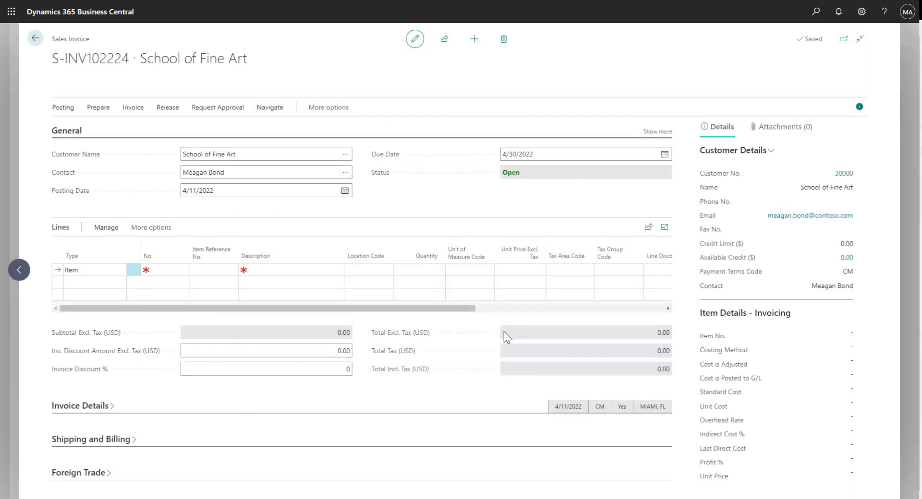
# - Add a G/L Account line 40100 Income, Services with quantity 1 at unit price 90
pyautogui.click(120, 269)
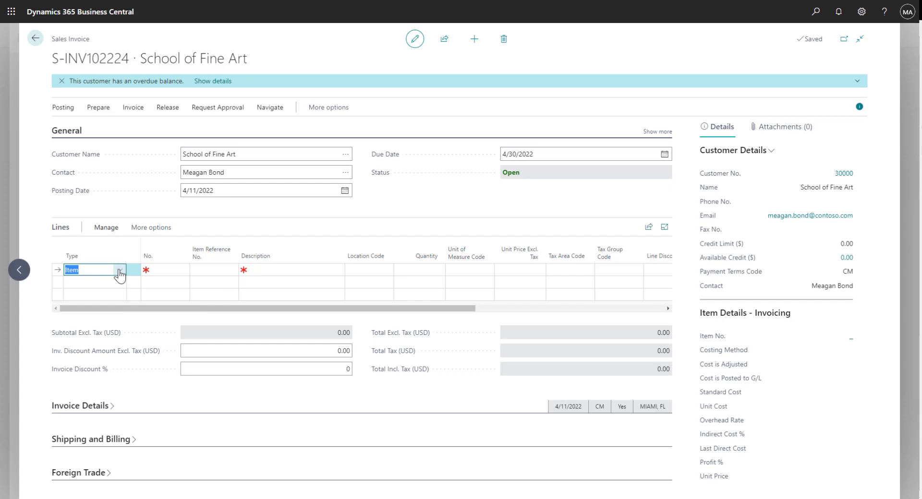
pyautogui.click(120, 271)
pyautogui.click(127, 322)
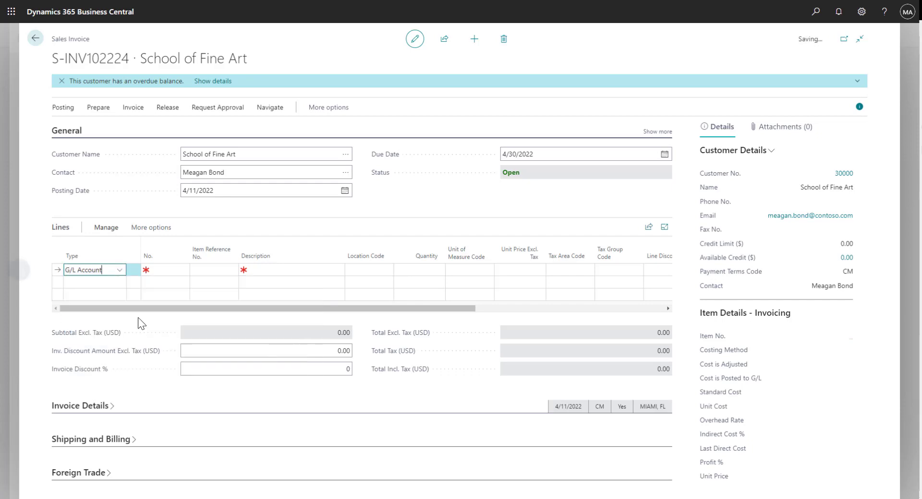
pyautogui.click(179, 270)
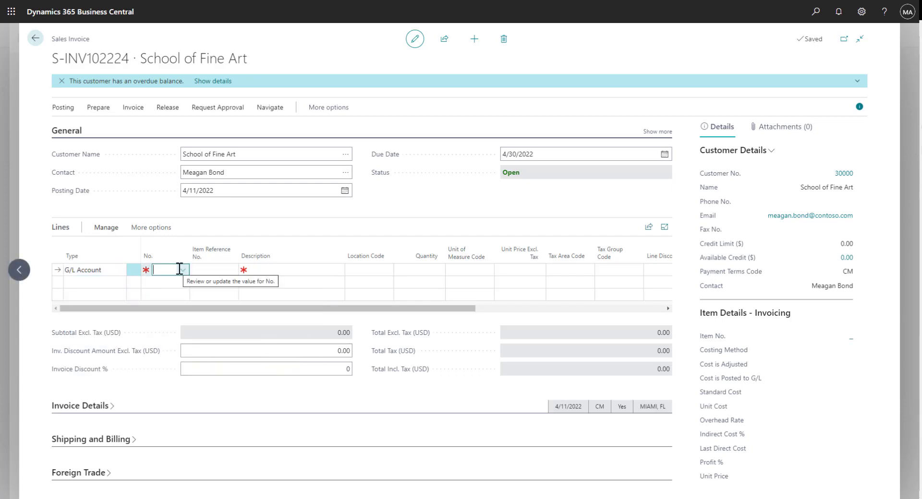
pyautogui.write('40')
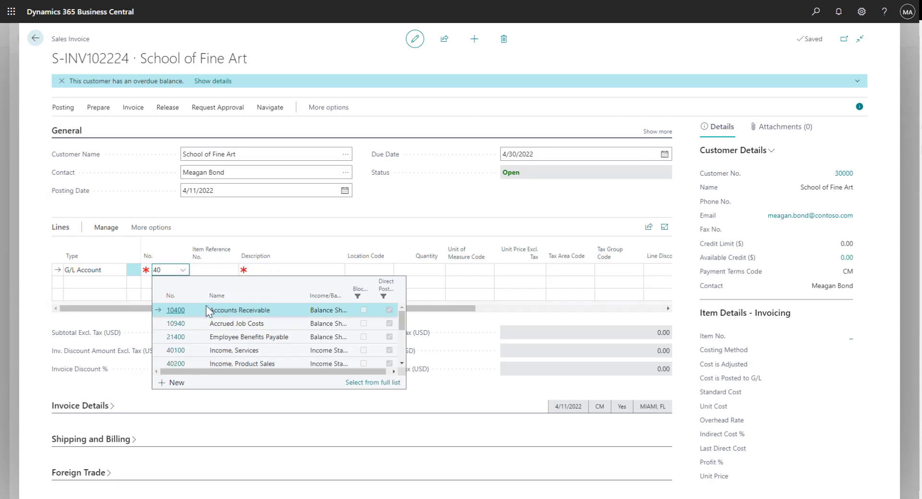
pyautogui.click(188, 350)
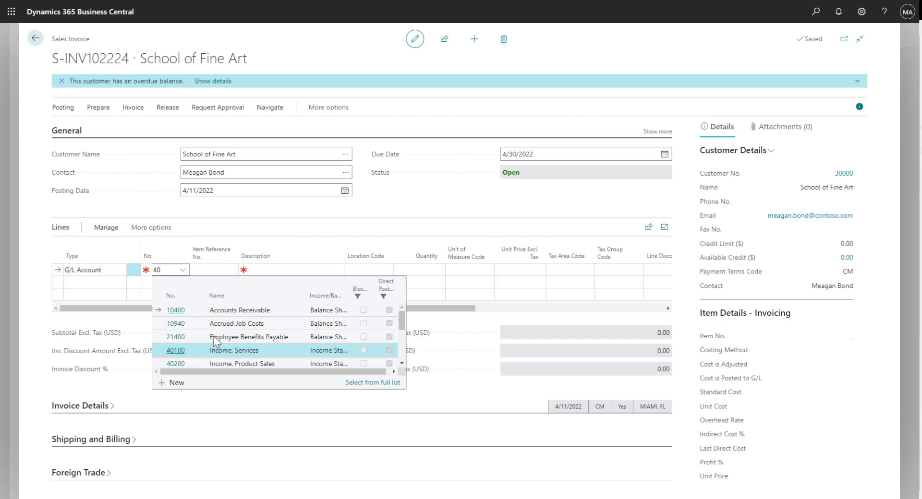
pyautogui.click(419, 270)
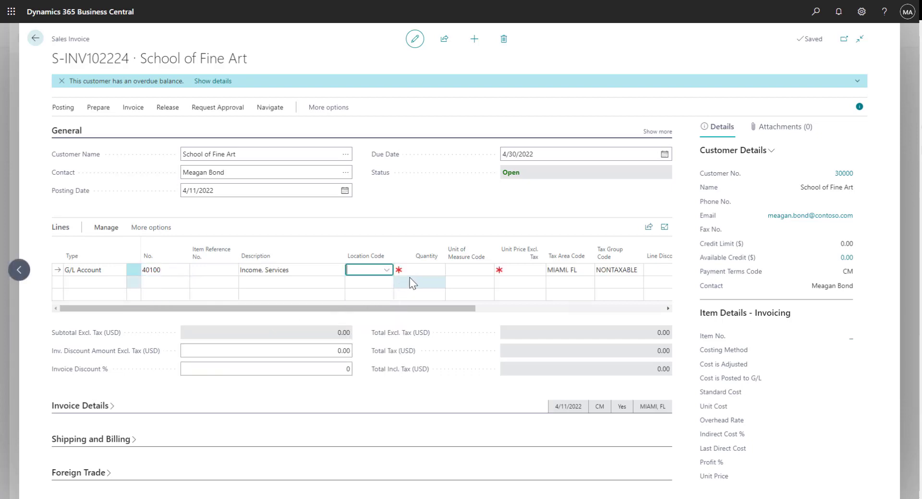
pyautogui.write('1')
pyautogui.press('Tab')
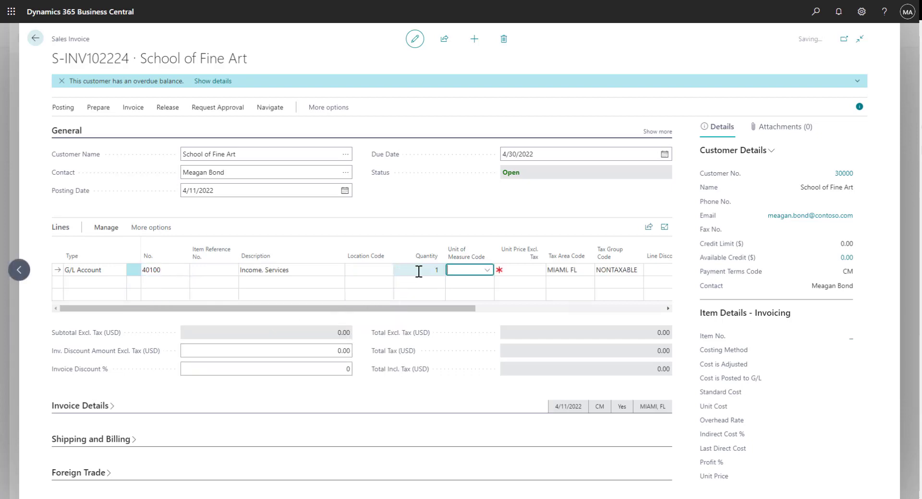
pyautogui.press('Tab')
pyautogui.write('90')
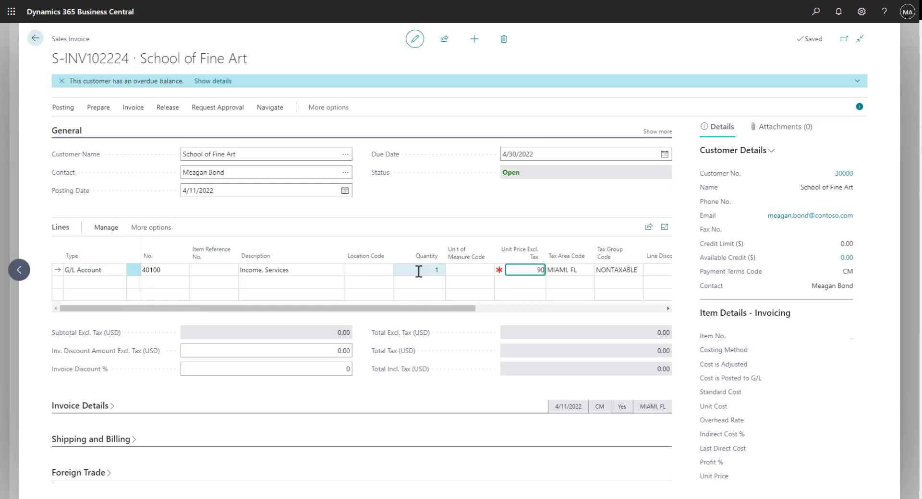
pyautogui.press('Tab')
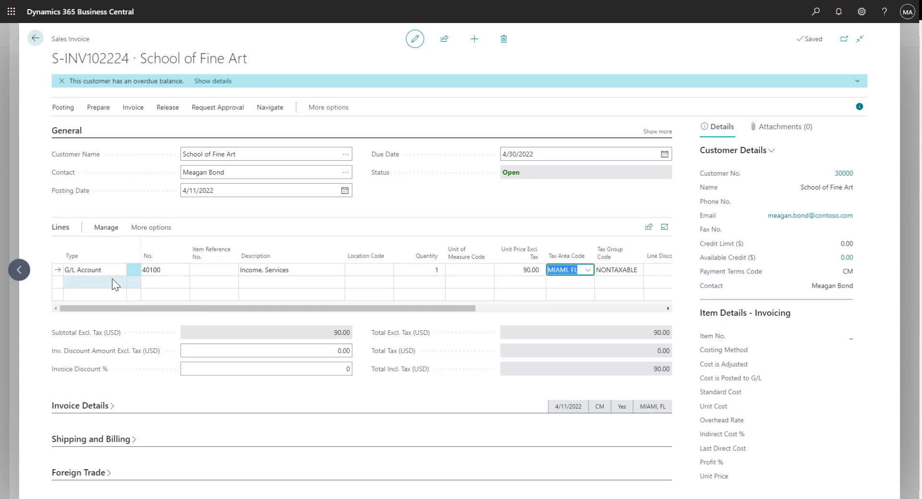
# - Add an Item line for 1896-S ATHENS Desk, quantity 1
pyautogui.click(113, 280)
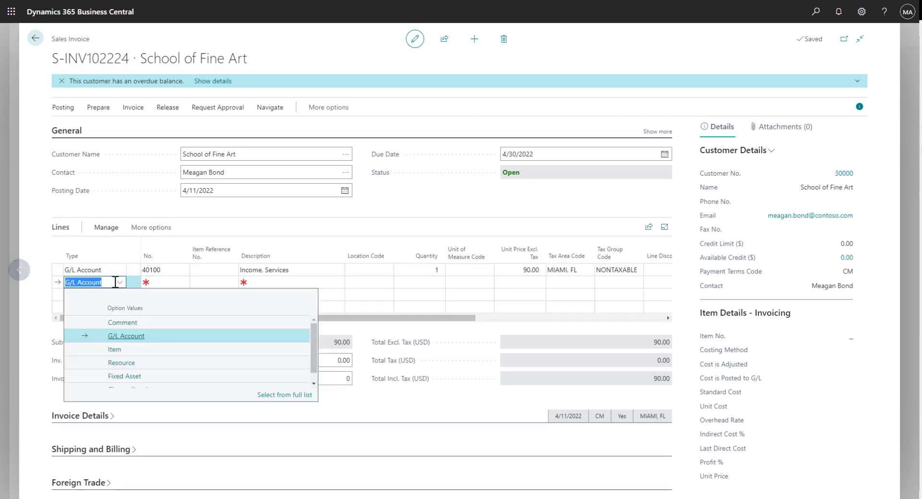
pyautogui.click(120, 350)
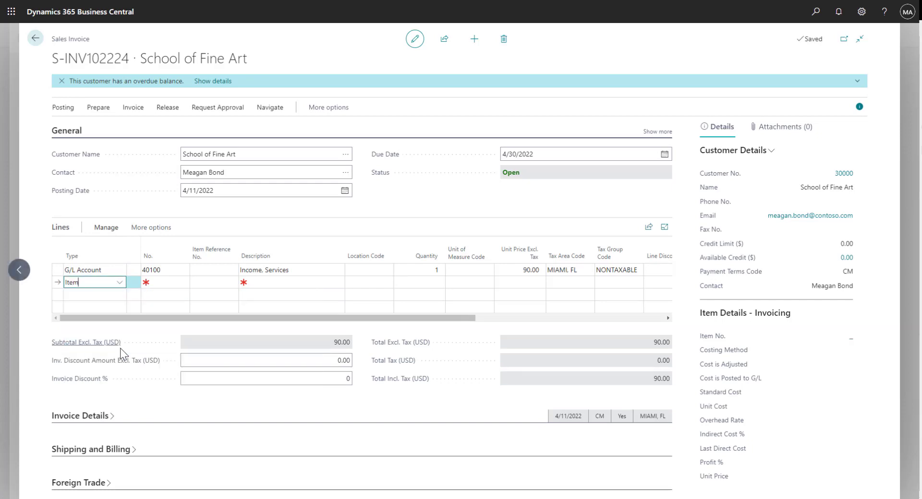
pyautogui.click(185, 286)
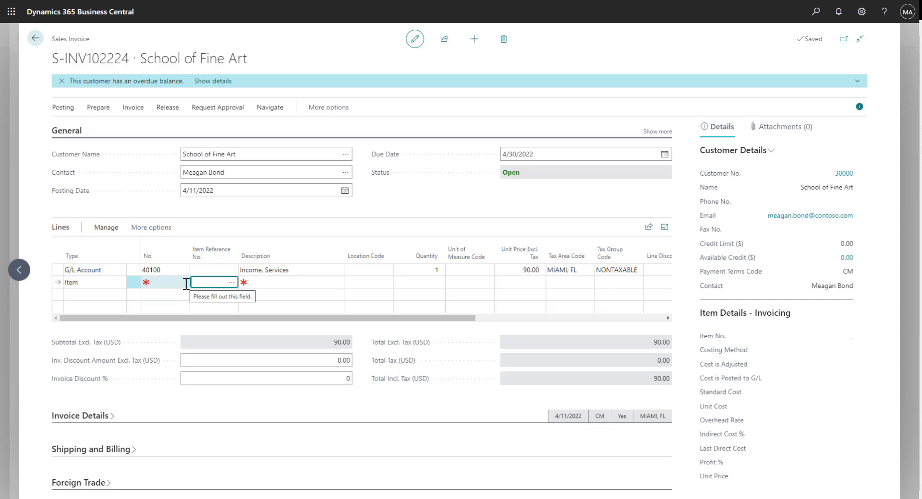
pyautogui.click(185, 284)
pyautogui.click(184, 287)
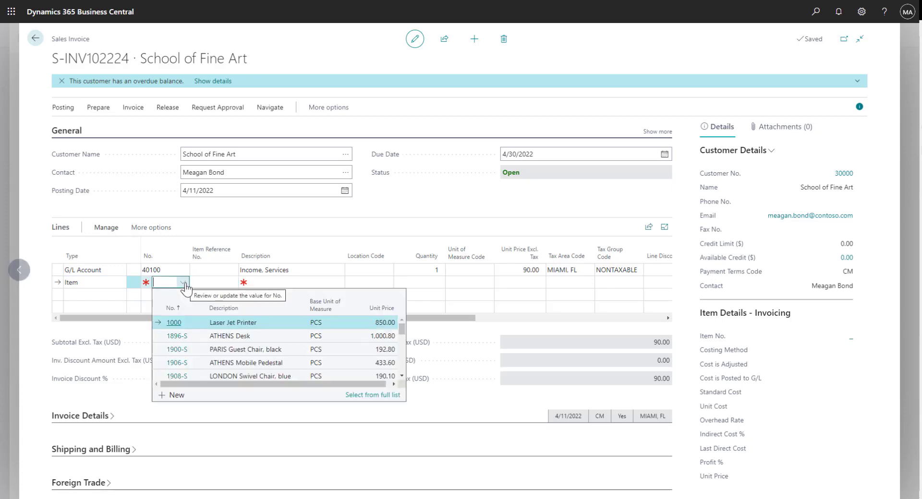
pyautogui.click(188, 336)
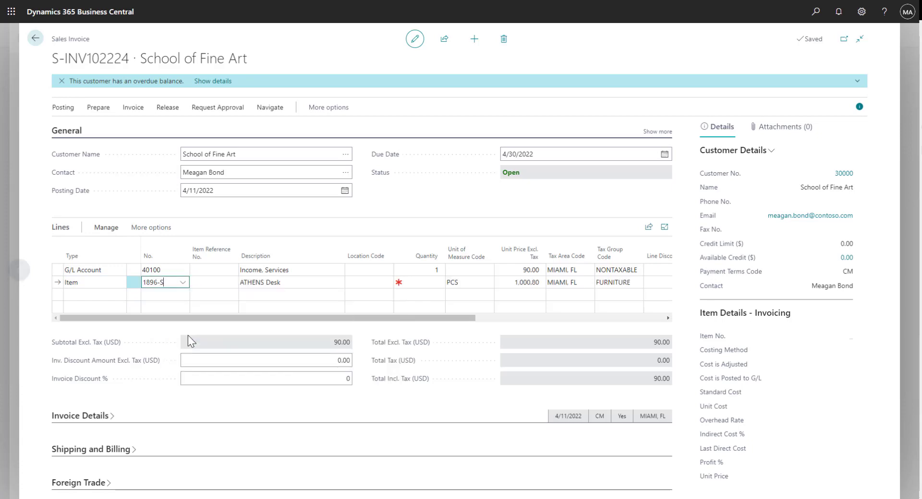
pyautogui.press('Tab')
pyautogui.press('Tab')
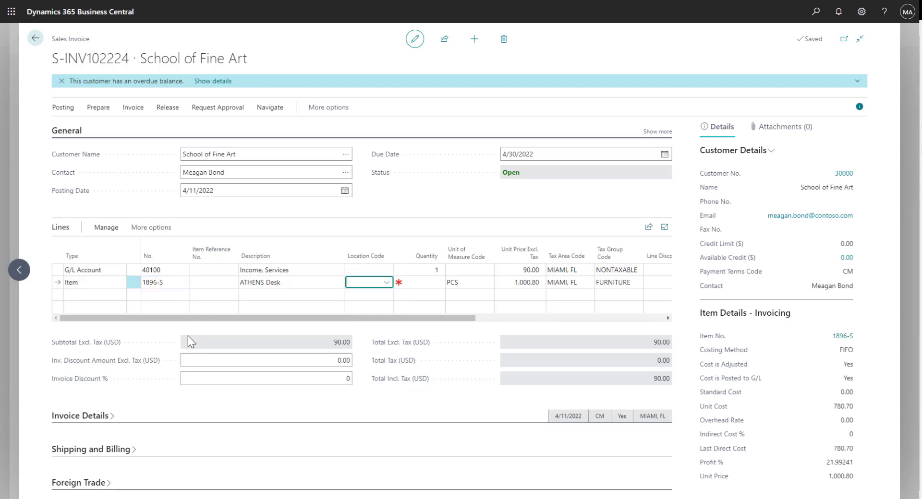
pyautogui.press('Tab')
pyautogui.write('1')
pyautogui.press('Tab')
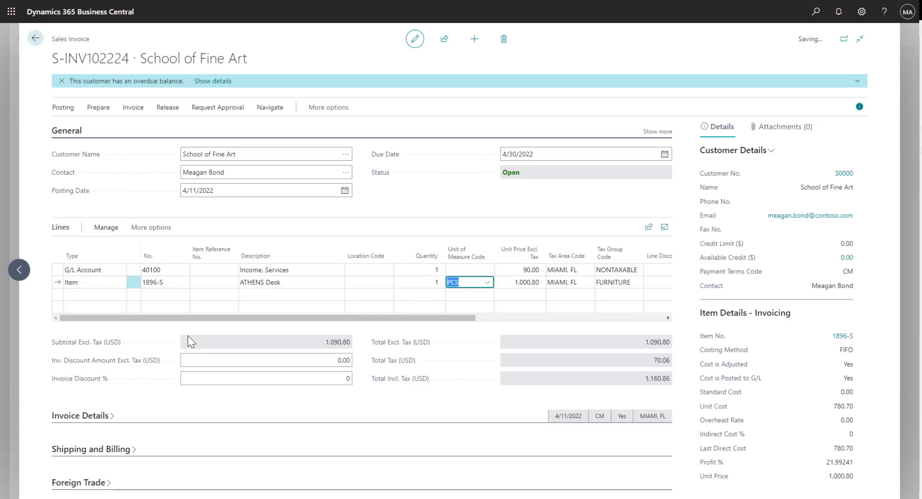
pyautogui.press('Tab')
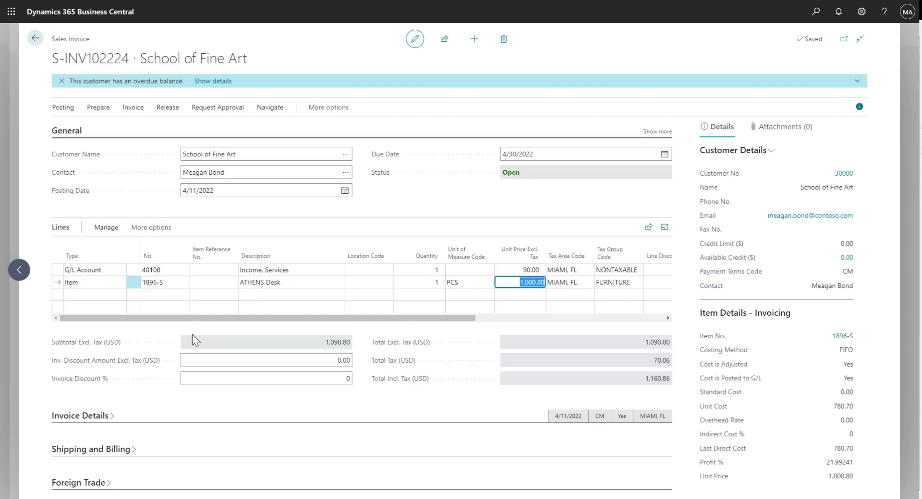